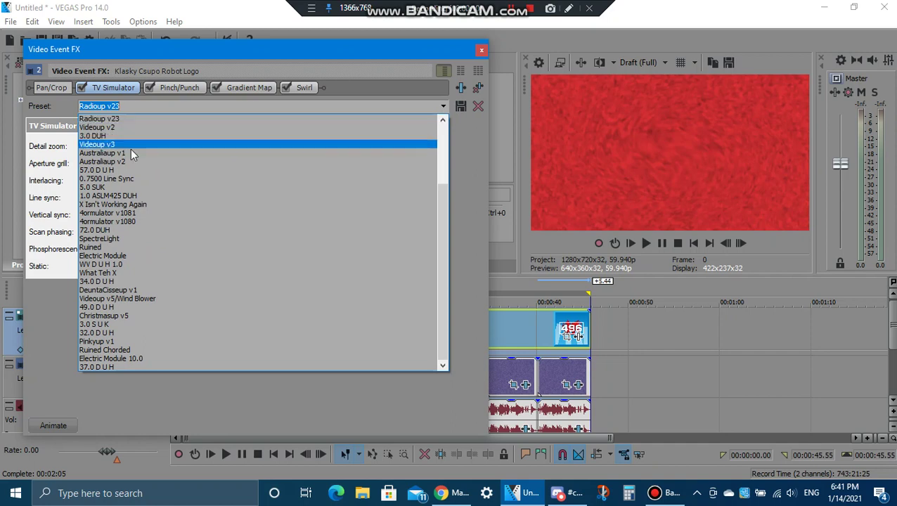
- Choose the Radioup v23 preset for both the TV Simulator and the Pinch/Punch effect of the first logo clip
click(119, 121)
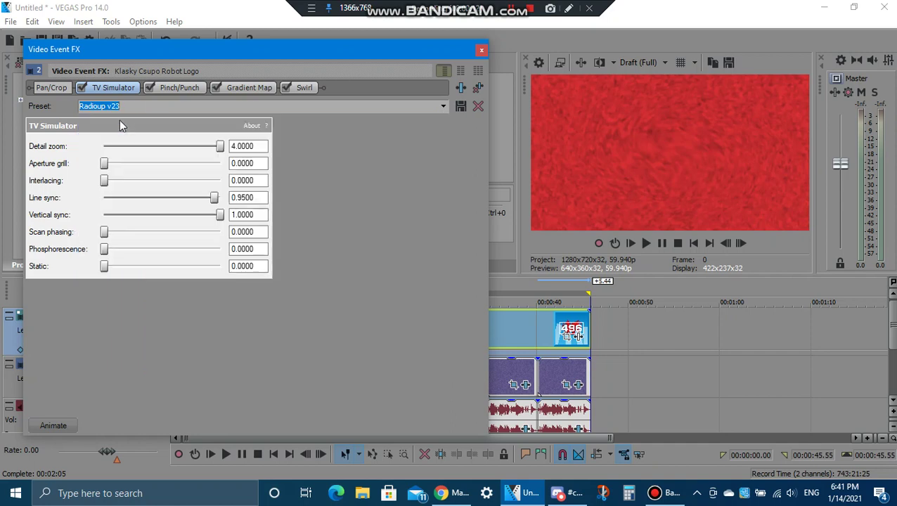
click(185, 86)
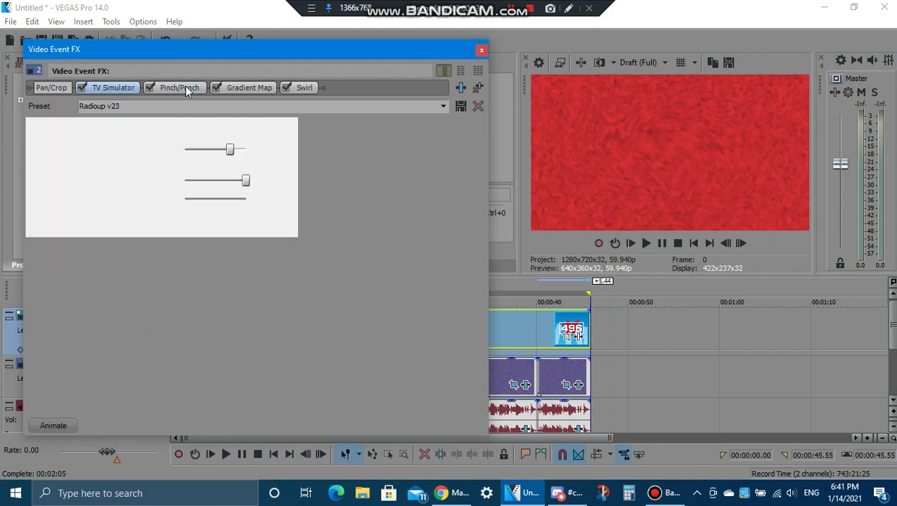
click(442, 106)
click(131, 179)
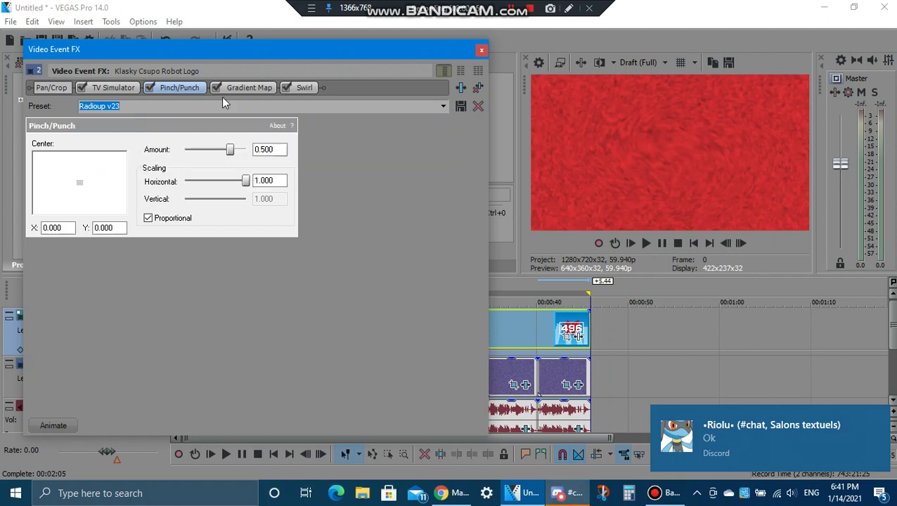
- Examine the RGB values of every color stop in the first clip's Gradient Map effect
click(246, 88)
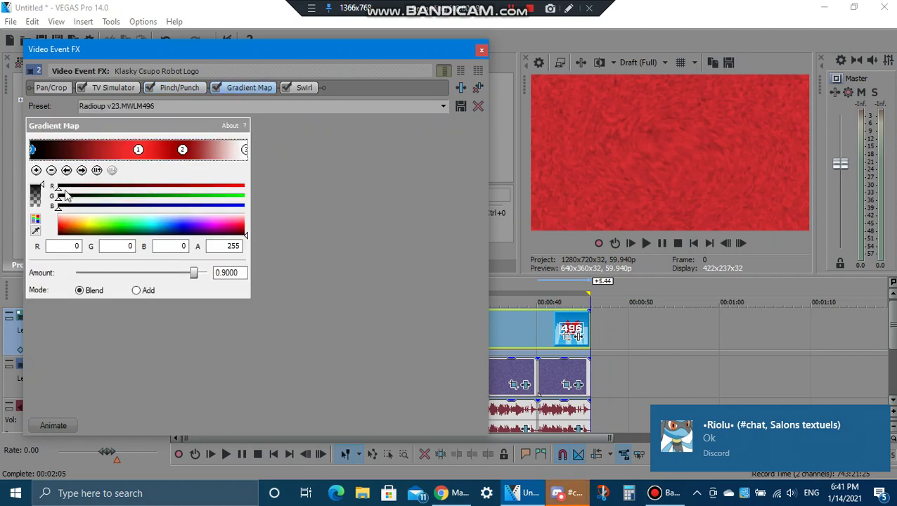
click(82, 170)
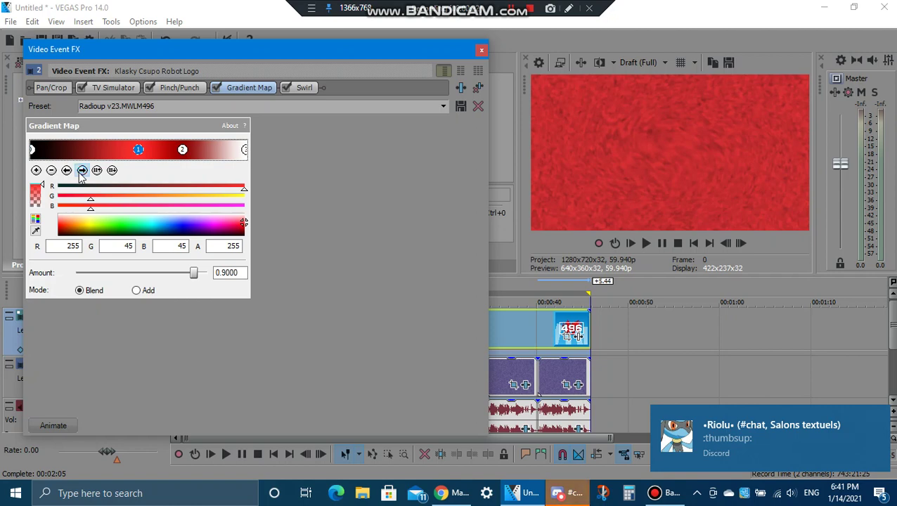
click(81, 171)
click(81, 171)
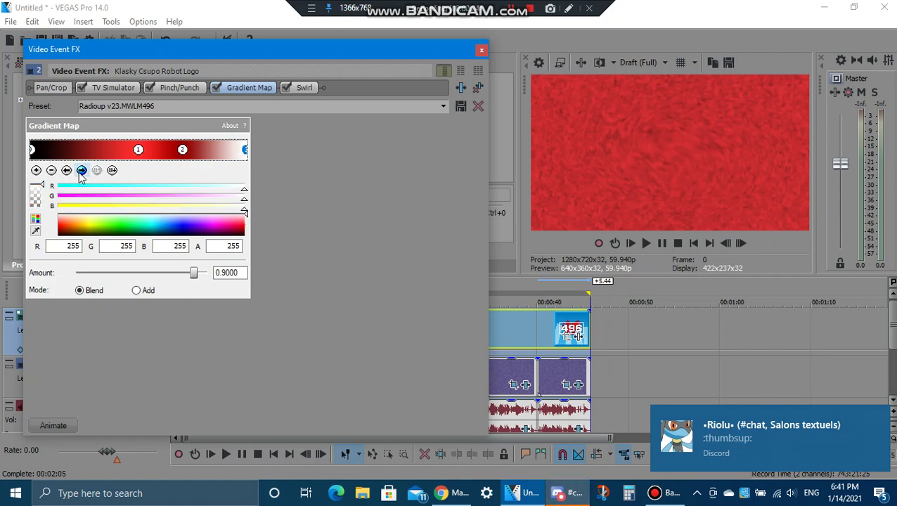
- Choose the Radioup v23 preset for the Swirl effect and close the video effects window
click(304, 88)
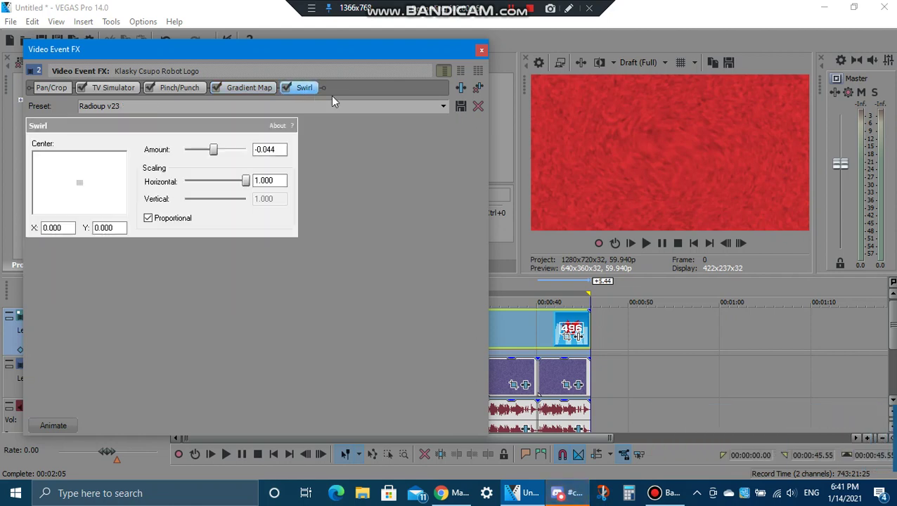
click(442, 106)
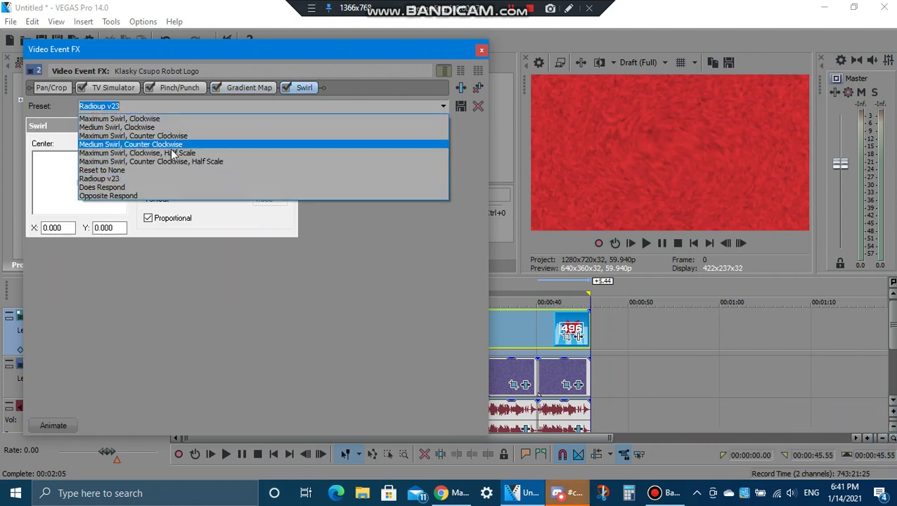
click(143, 179)
click(482, 50)
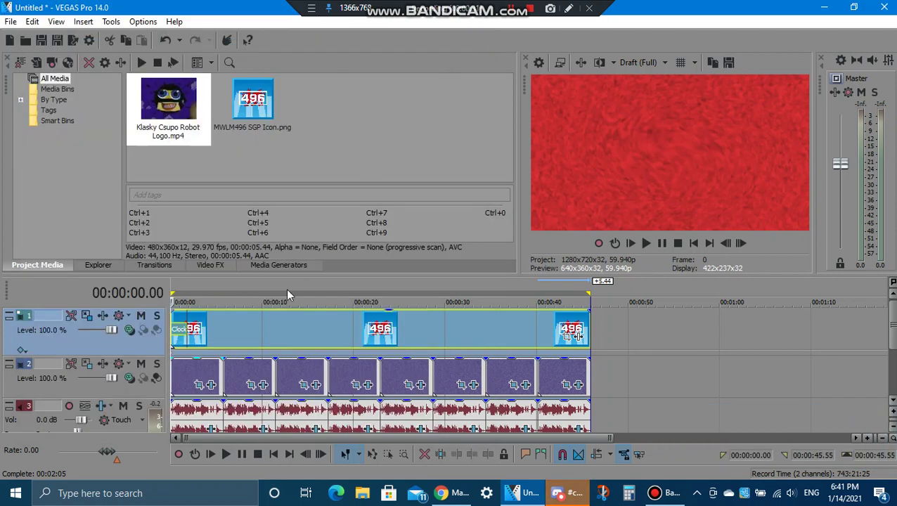
- Open the IL Vocodex effect of the first audio clip and look through its built-in preset list without changing the preset
click(213, 428)
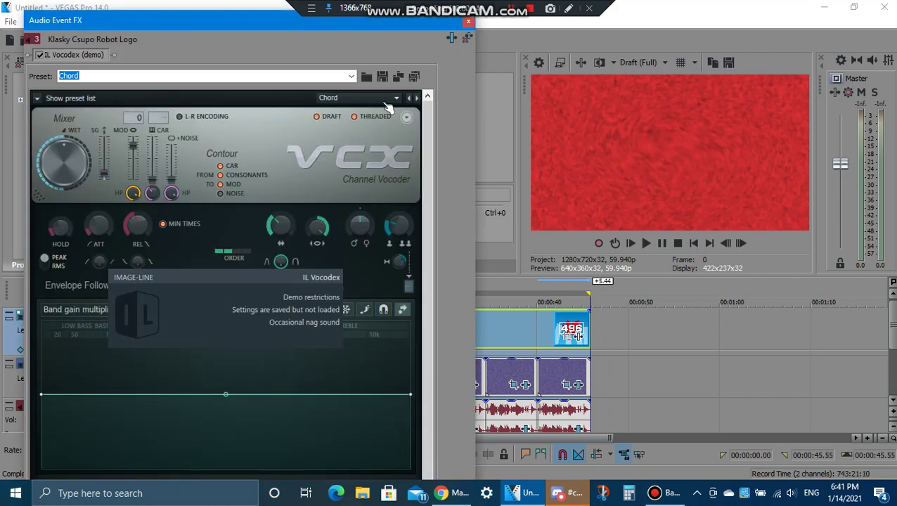
drag(214, 10, 228, 42)
click(341, 119)
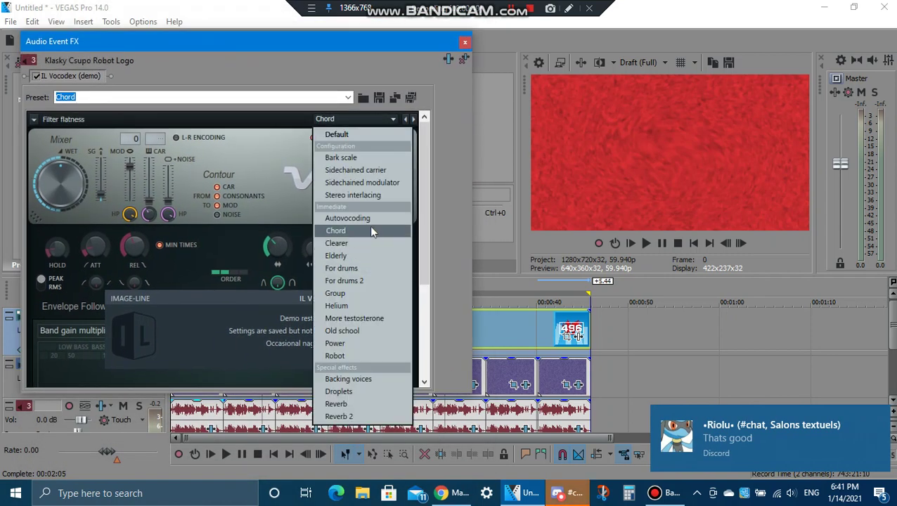
click(280, 263)
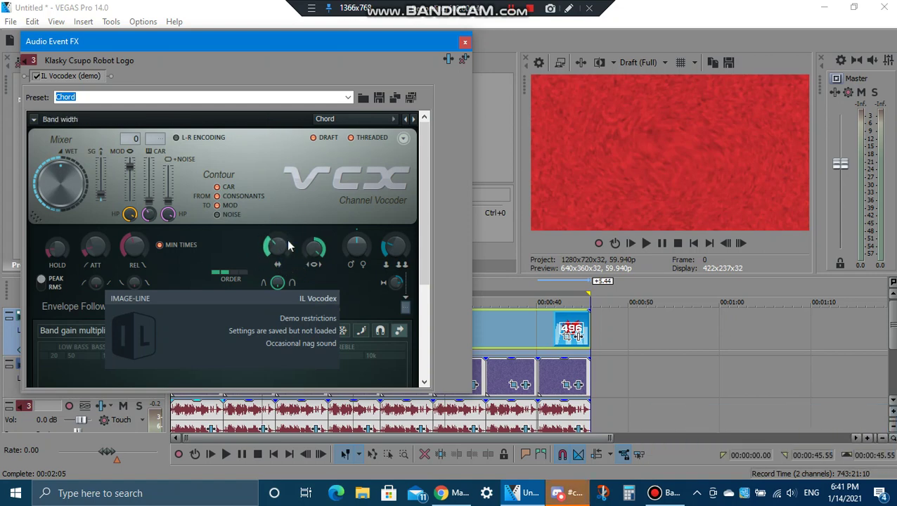
- Set the Vocodex carrier sound to Harsh and outline the piano keyboard with a red annotation rectangle
drag(424, 267, 426, 385)
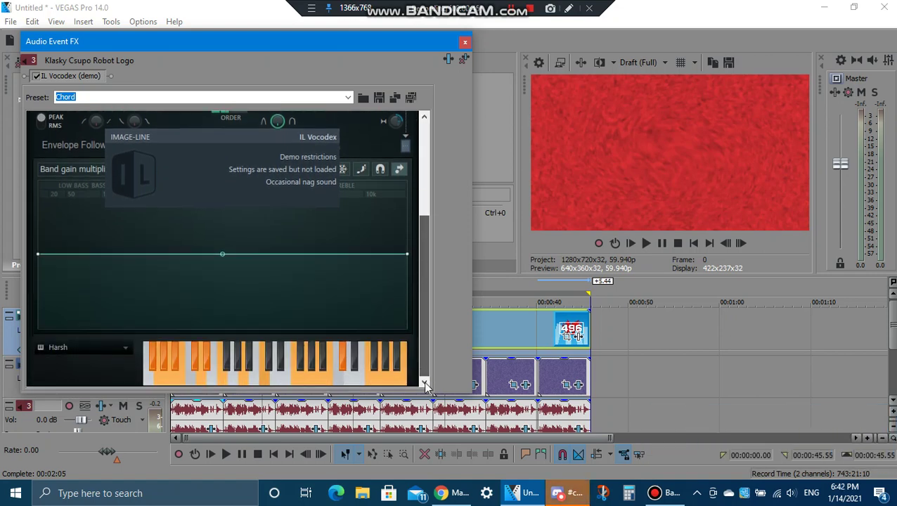
click(125, 348)
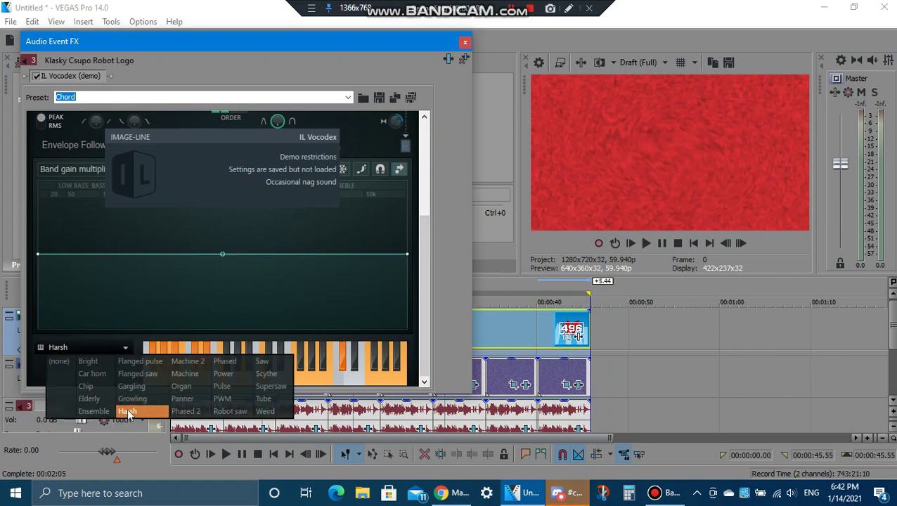
click(127, 411)
click(569, 8)
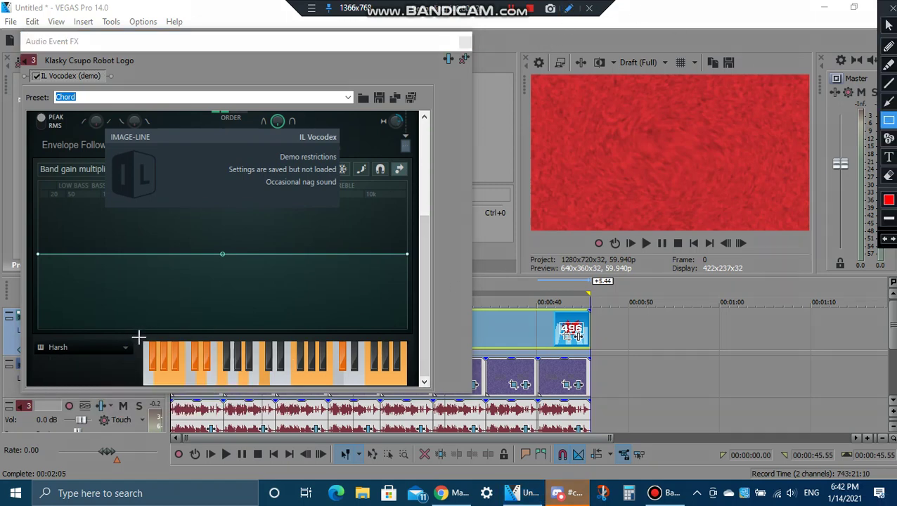
mouse_move(138, 338)
mouse_down()
mouse_move(400, 380)
mouse_move(413, 391)
mouse_up()
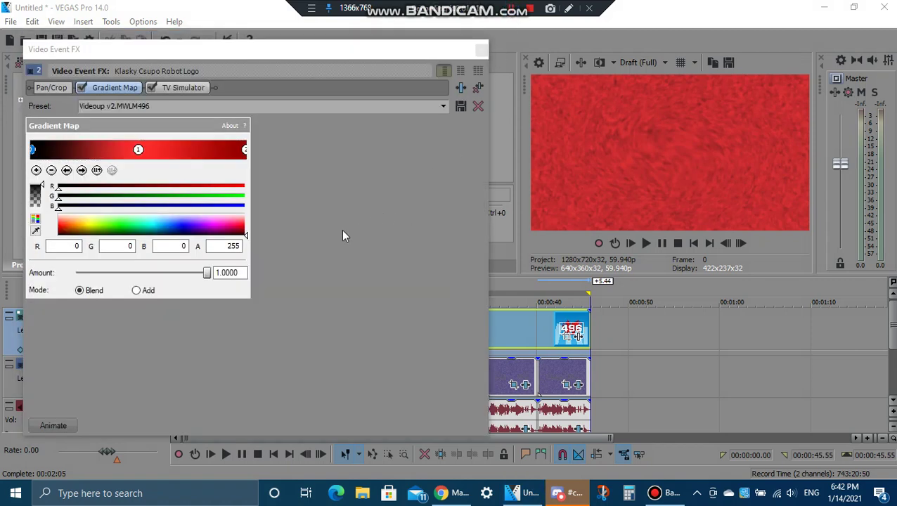
- Examine the RGB values of the remaining color stops in the Videoup v2.MWLM496 Gradient Map
click(82, 171)
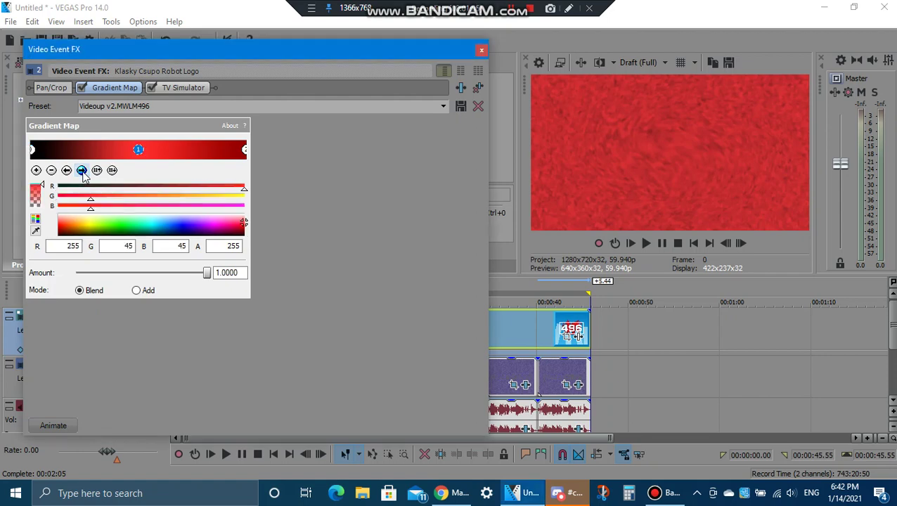
click(82, 170)
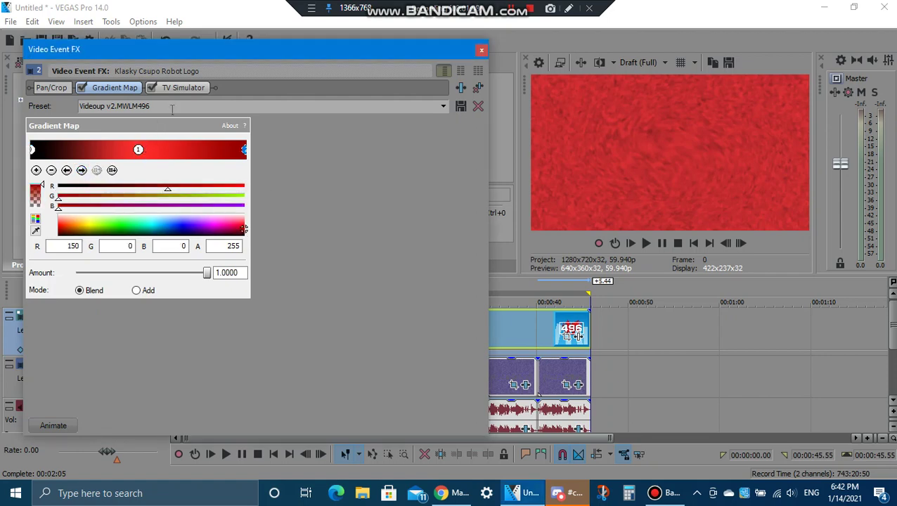
- Choose the Videoup v2 preset for the TV Simulator effect and close the video effects window
click(179, 90)
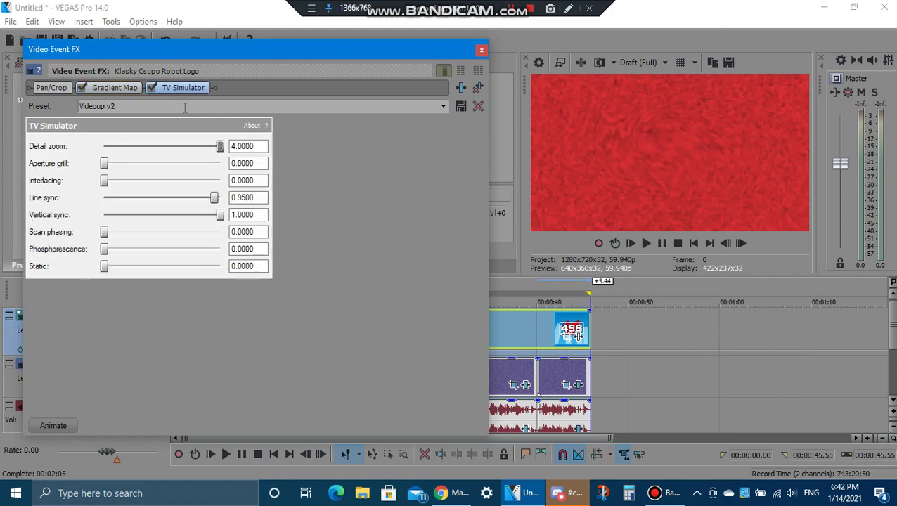
click(442, 107)
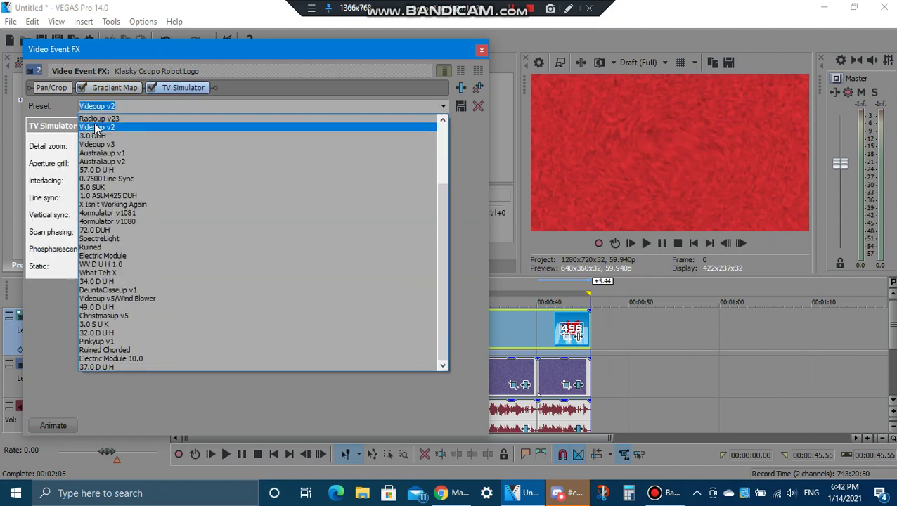
click(97, 128)
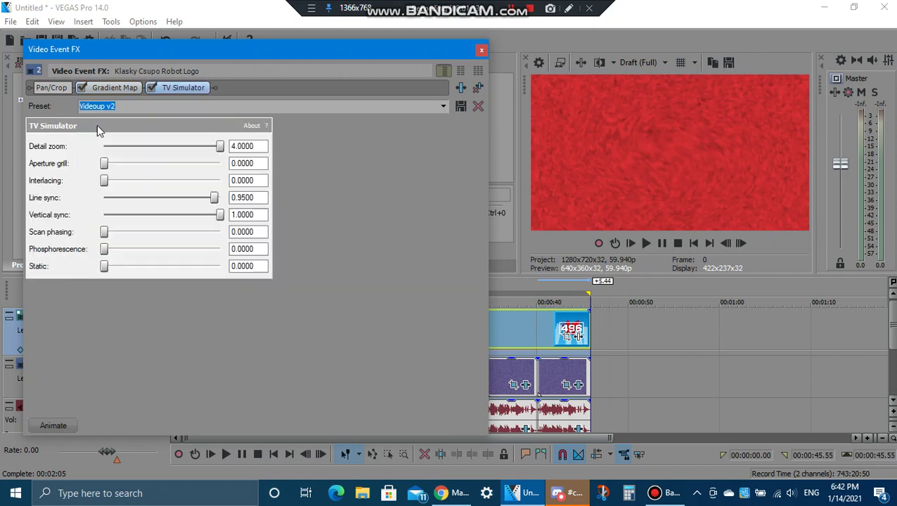
click(481, 52)
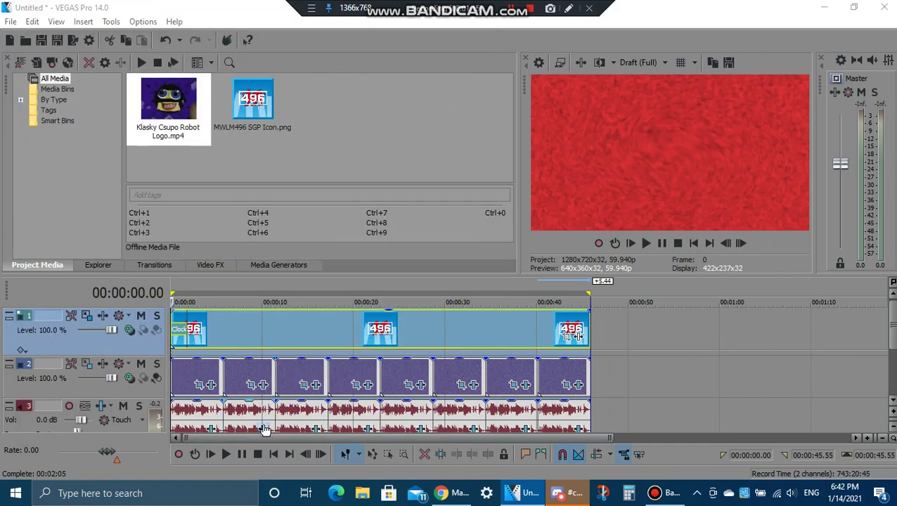
- Open the IL Vocodex effect of the second audio clip and look through its preset list, leaving Robot selected
click(265, 429)
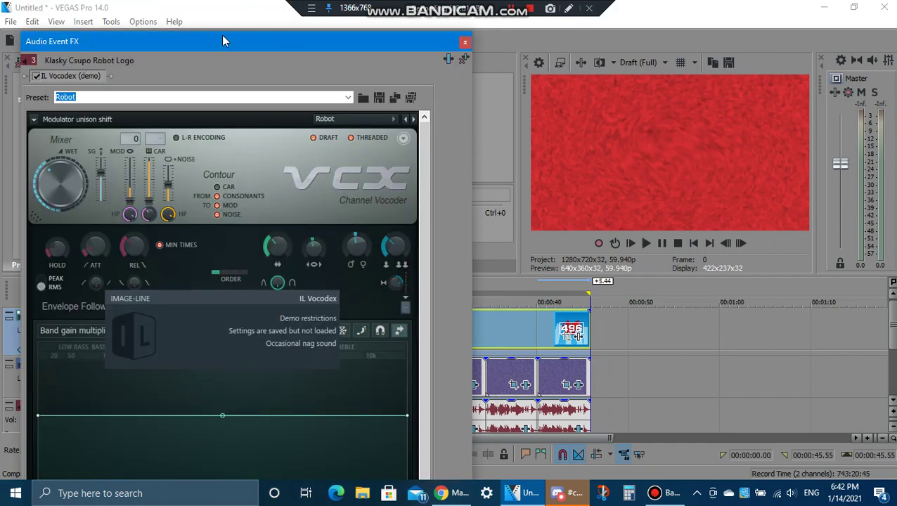
mouse_move(218, 31)
mouse_down()
mouse_move(206, 159)
mouse_move(220, 162)
mouse_move(225, 24)
mouse_up()
click(337, 109)
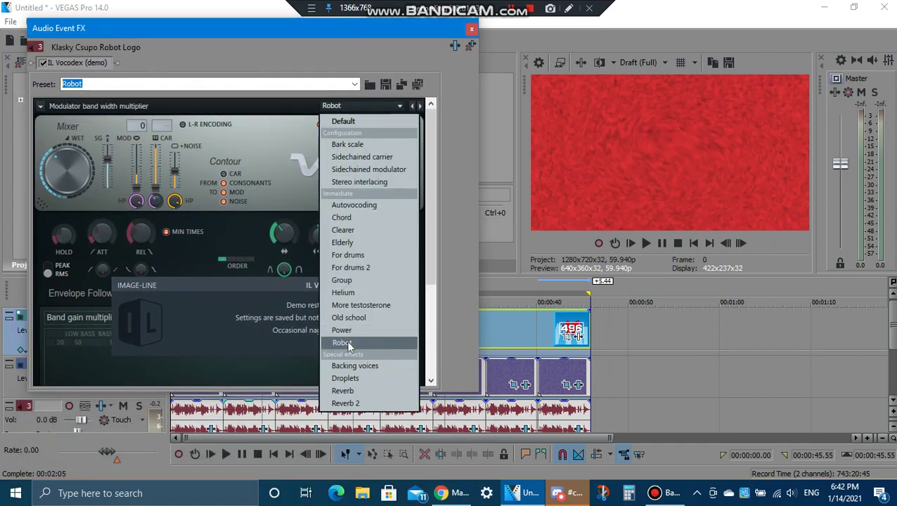
click(273, 121)
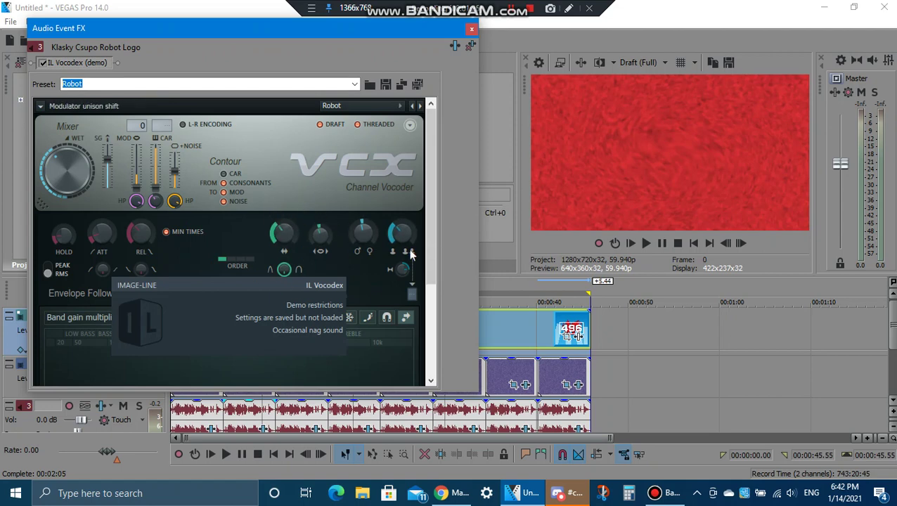
- Set the Vocodex carrier sound of the second audio clip to Flanged saw
drag(435, 269, 434, 357)
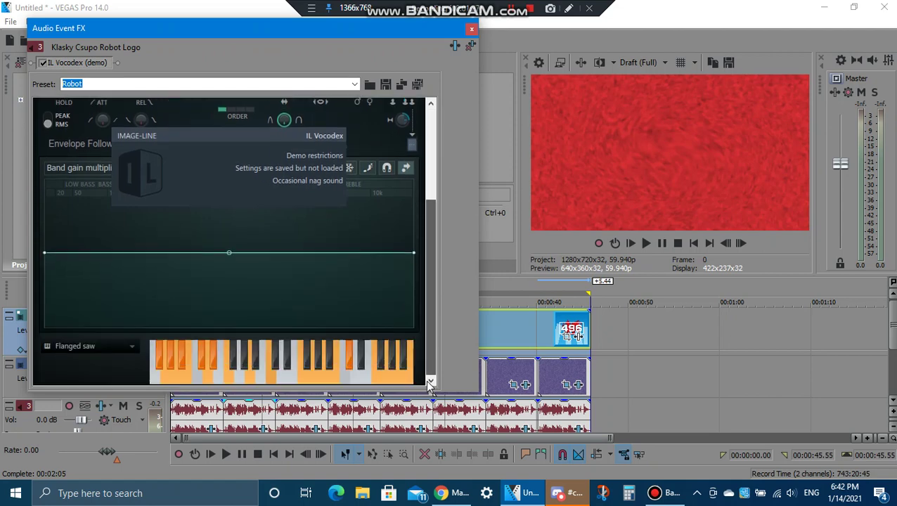
click(110, 345)
click(156, 372)
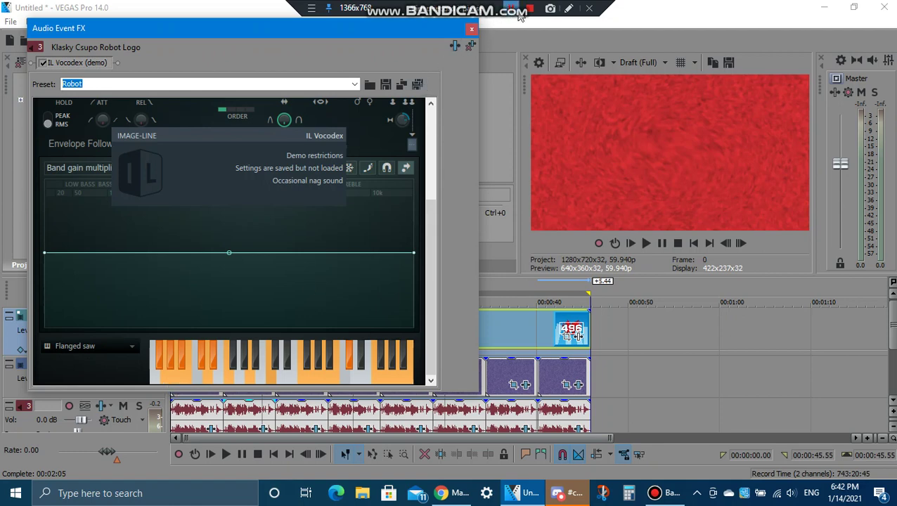
- Outline the Vocodex keyboard with a red annotation rectangle, dismiss the annotation and close the audio effects window
click(568, 9)
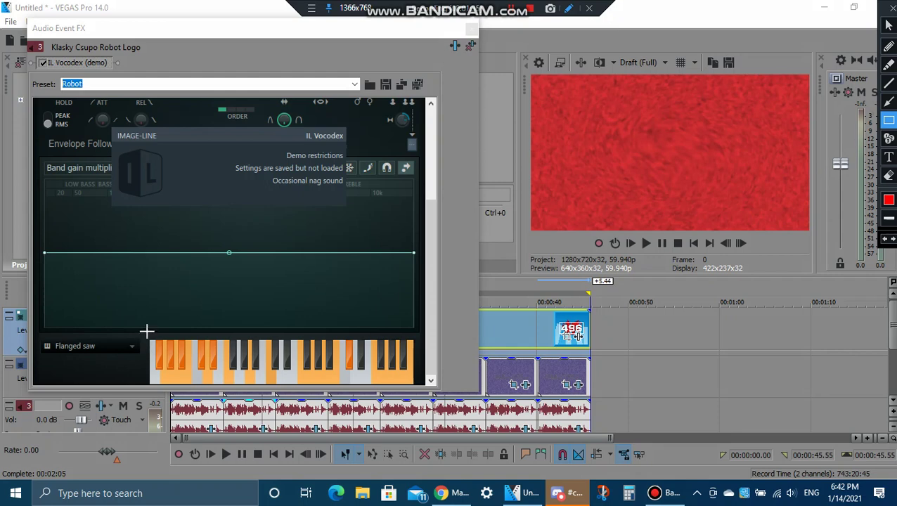
drag(142, 336, 420, 388)
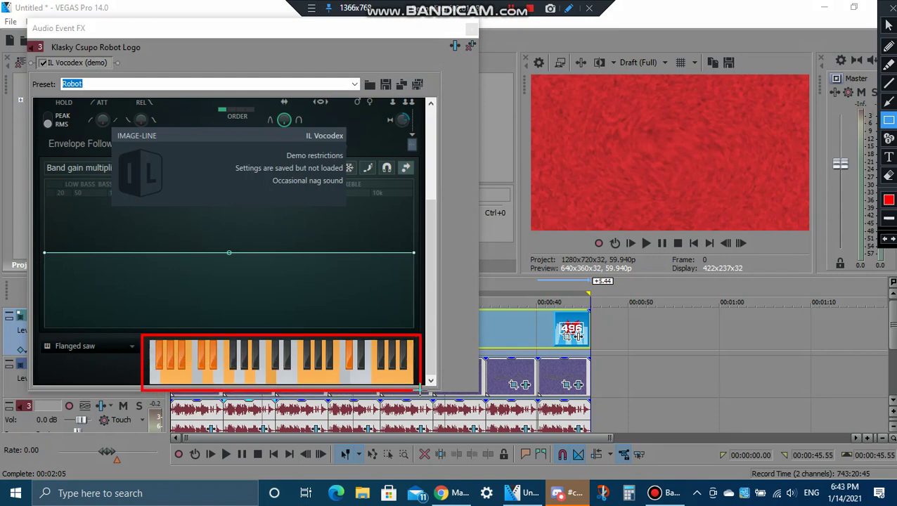
click(892, 7)
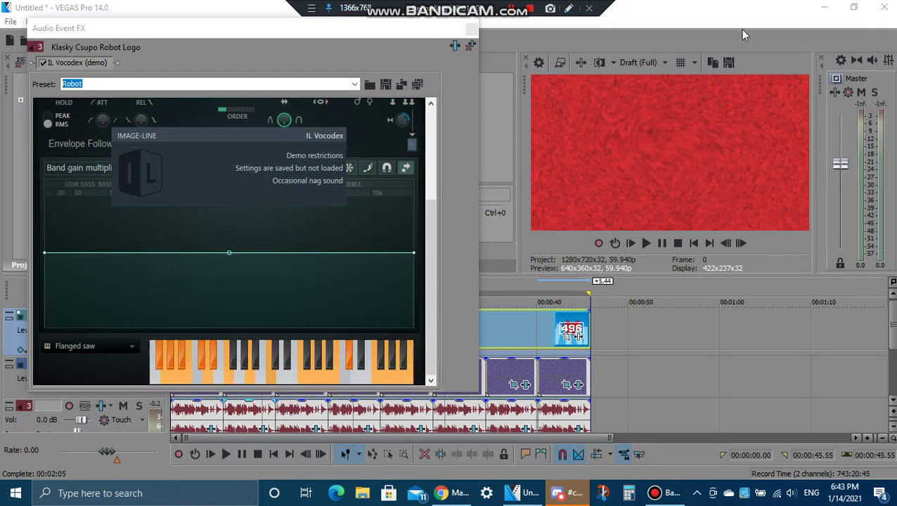
click(471, 28)
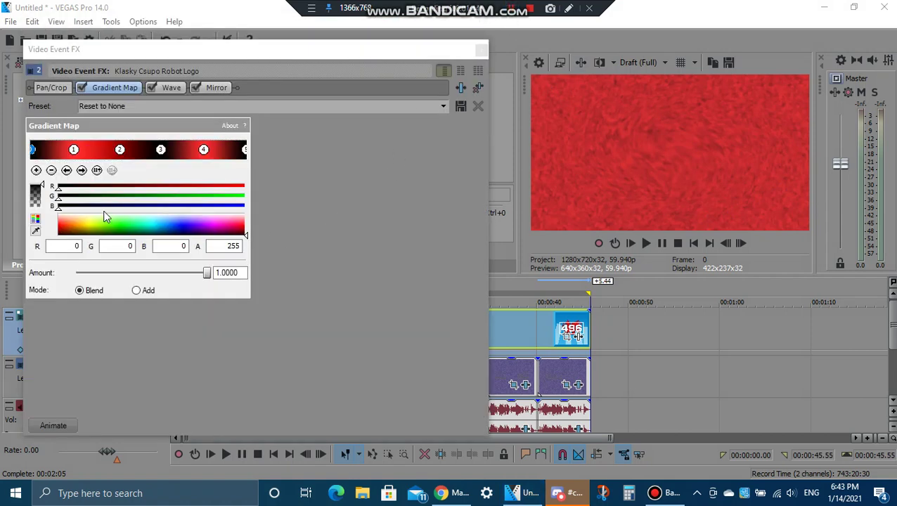
- Examine the RGB values of each color stop in the Gradient Map of the clip that also has Wave and Mirror effects
click(82, 171)
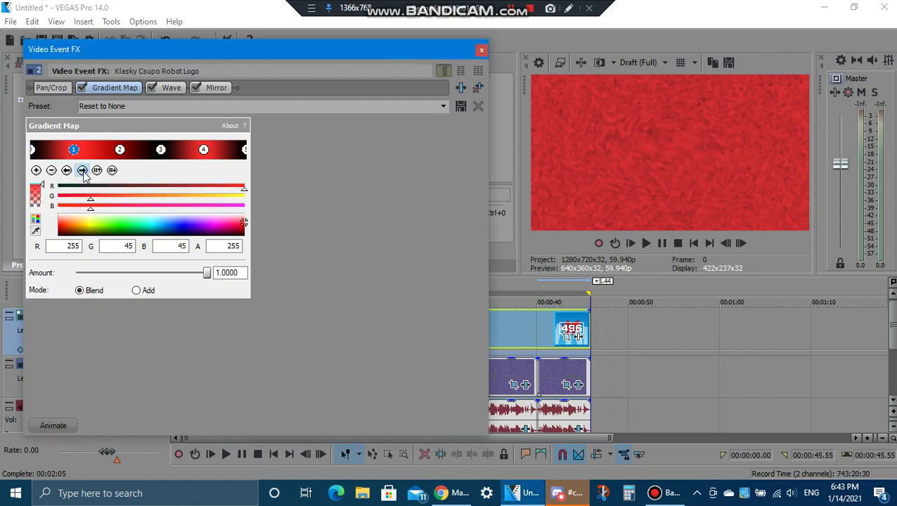
click(82, 171)
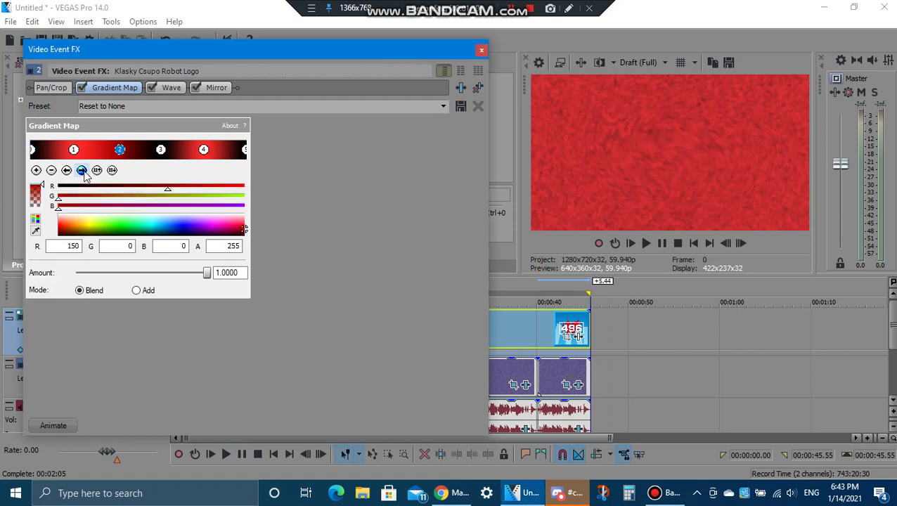
click(82, 171)
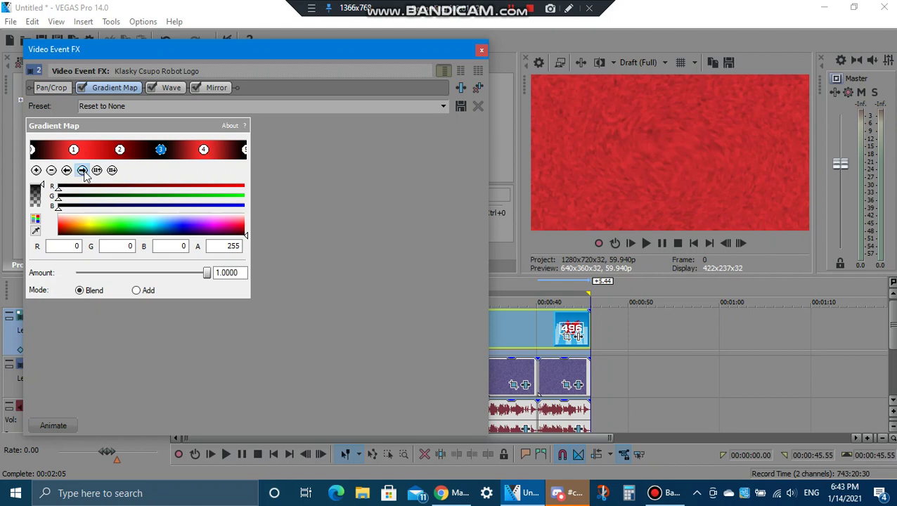
click(82, 171)
click(82, 170)
click(137, 106)
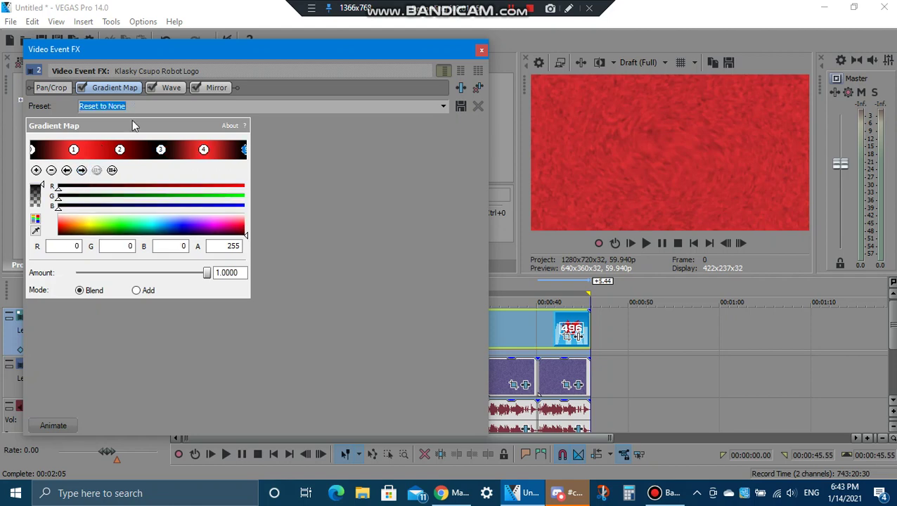
- Save the Gradient Map settings as a preset named X is MWLM496 Really Dizzy and check the preset list
text(X is MWLM496 Really Dizzy)
click(443, 106)
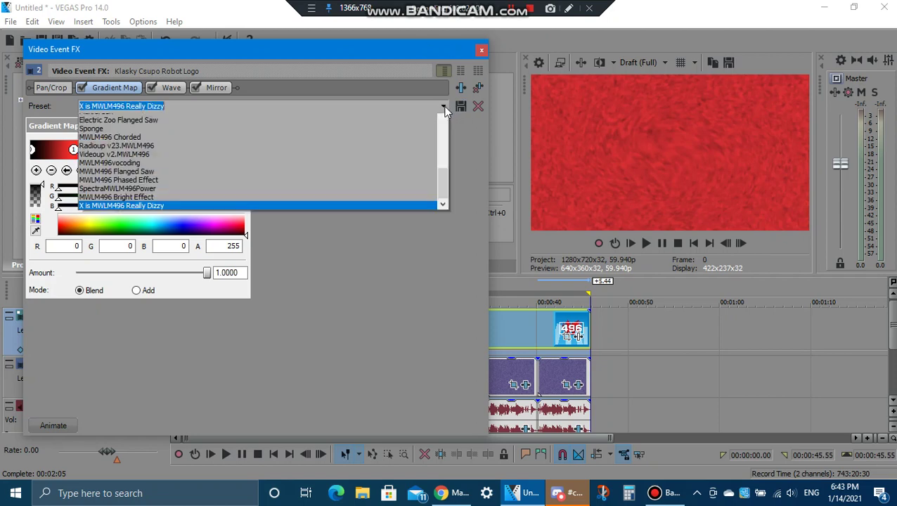
click(475, 175)
- Examine the wave, amplitude and phase values of the Wave effect on the same clip
click(169, 89)
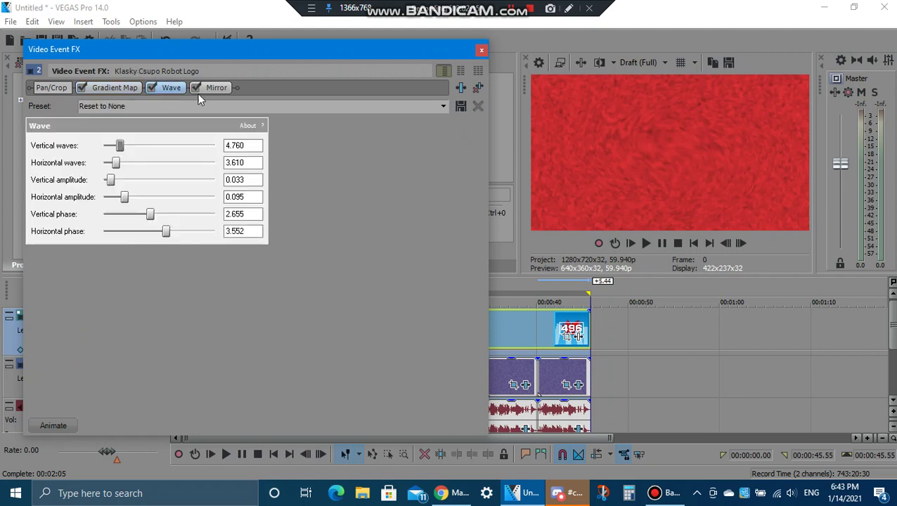
drag(259, 146, 170, 146)
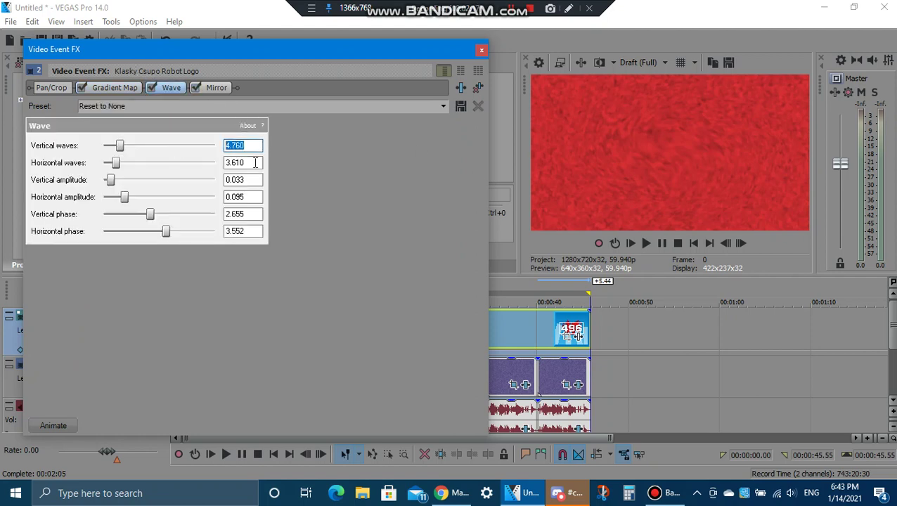
drag(255, 163, 193, 194)
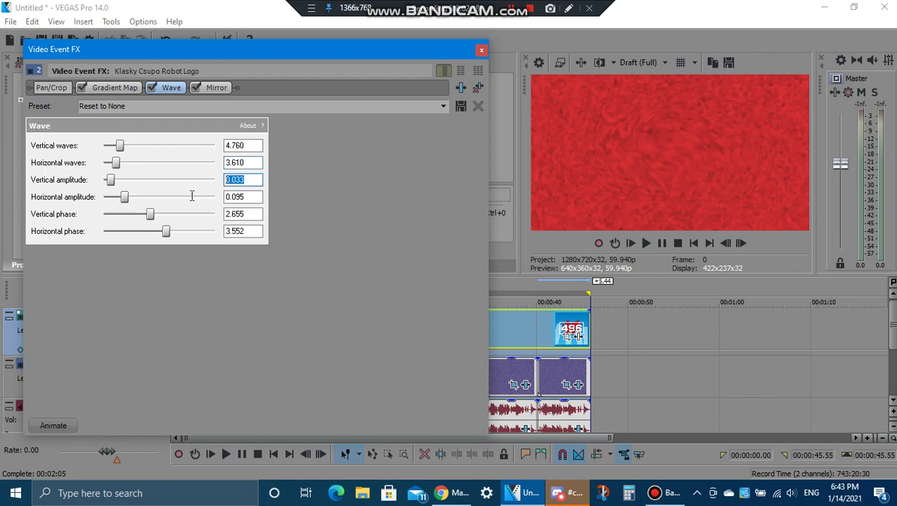
drag(256, 196, 200, 202)
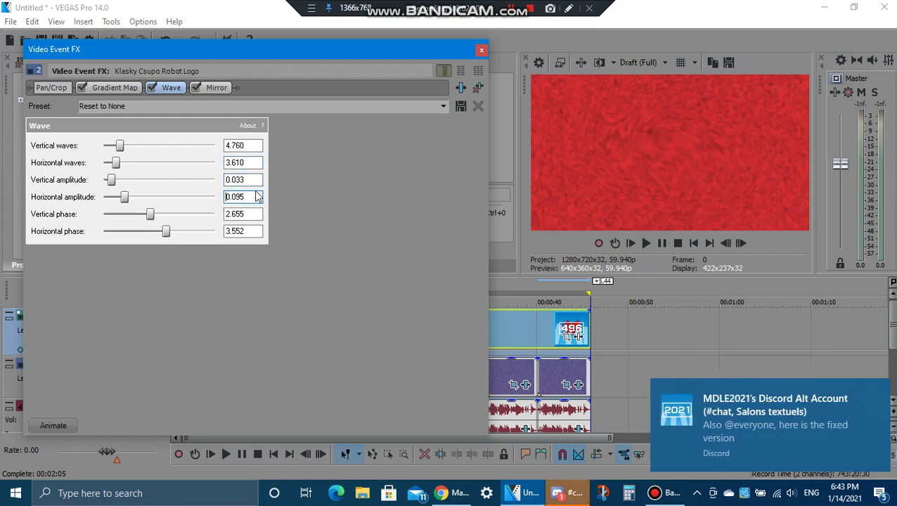
drag(260, 214, 204, 239)
click(239, 105)
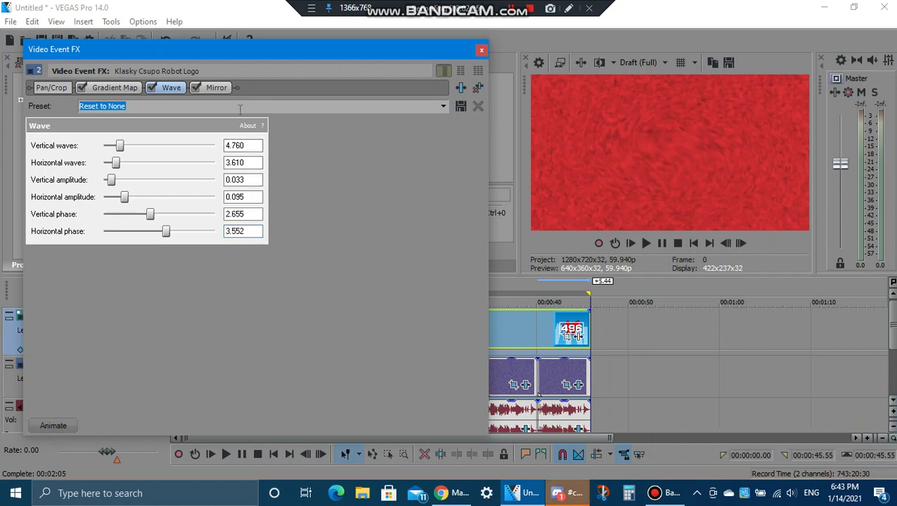
- Choose the Reflect Left preset for the Mirror effect and close the video effects window
click(216, 88)
click(443, 109)
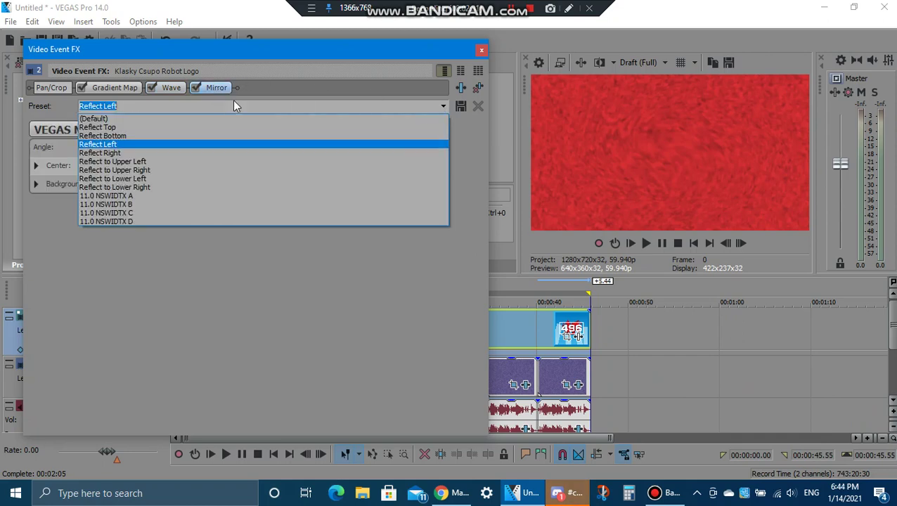
click(145, 145)
click(482, 50)
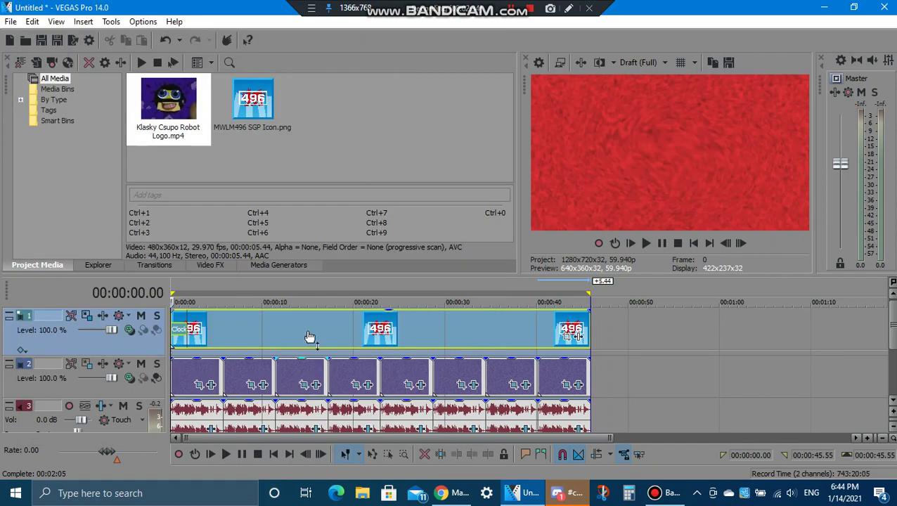
- Open the IL Vocodex effect of the third audio clip and look through its preset list, leaving Clearer selected
click(316, 426)
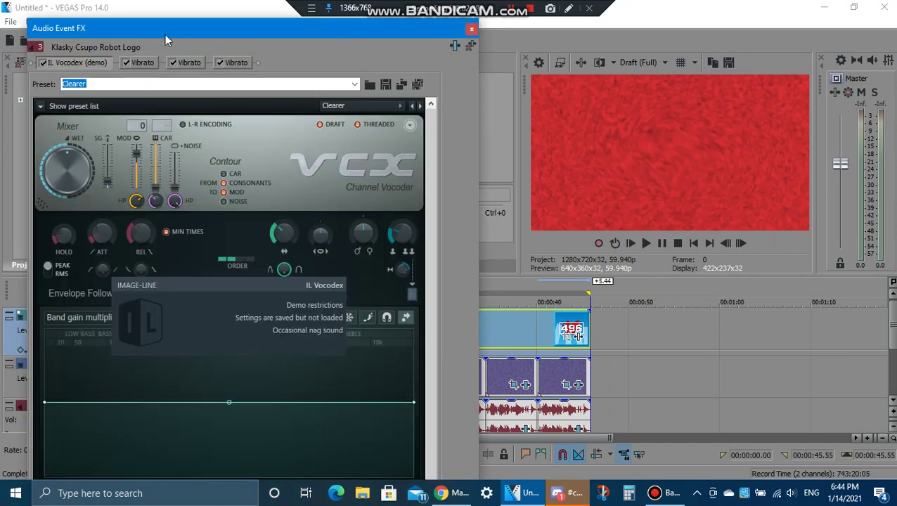
mouse_move(219, 19)
mouse_down()
mouse_move(220, 159)
mouse_move(222, 37)
mouse_up()
click(358, 127)
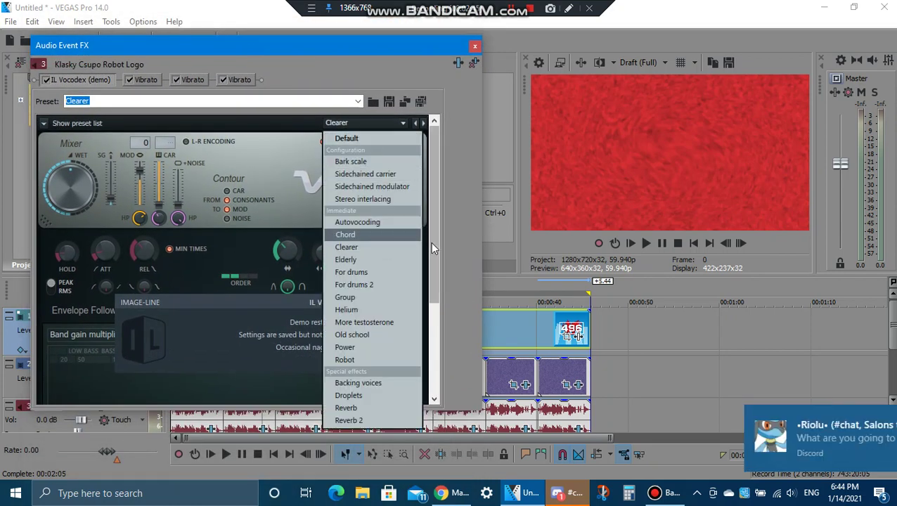
drag(431, 241, 446, 210)
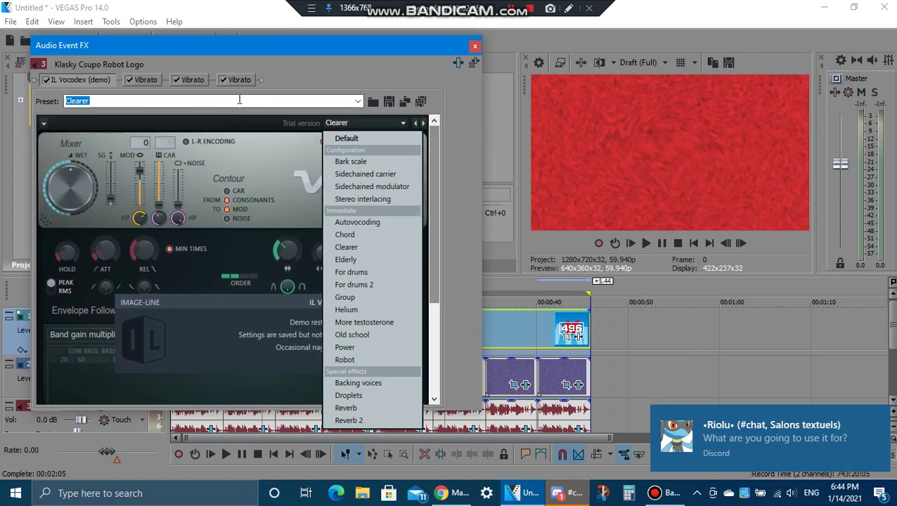
click(250, 124)
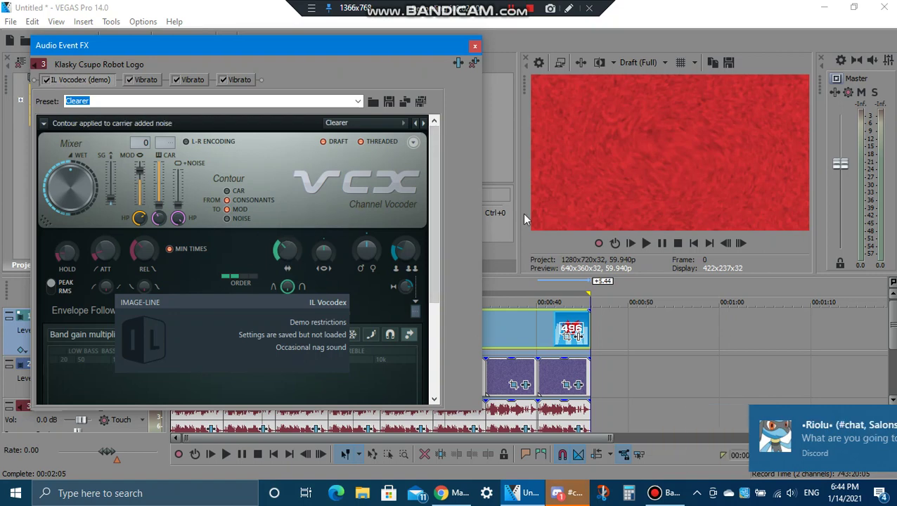
- Check the Vocodex carrier sound list of the third audio clip, keeping Ensemble selected
drag(434, 285, 433, 378)
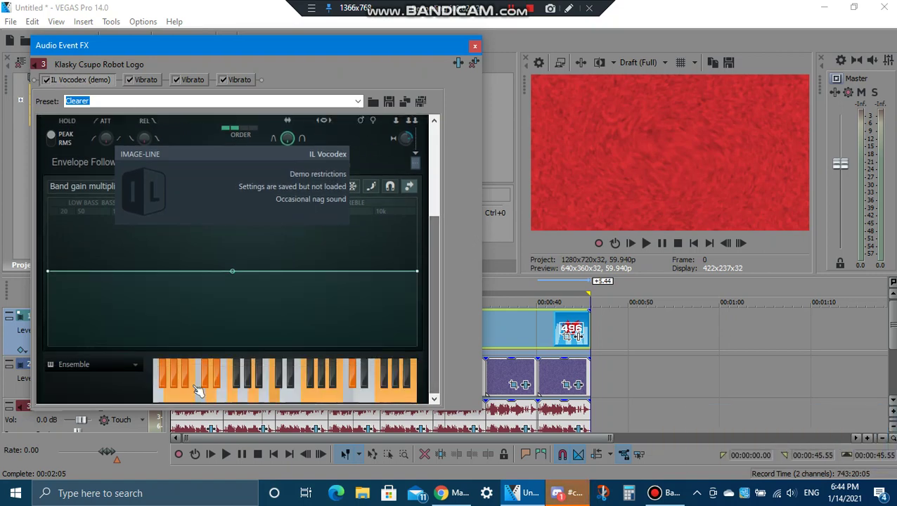
click(113, 364)
click(104, 426)
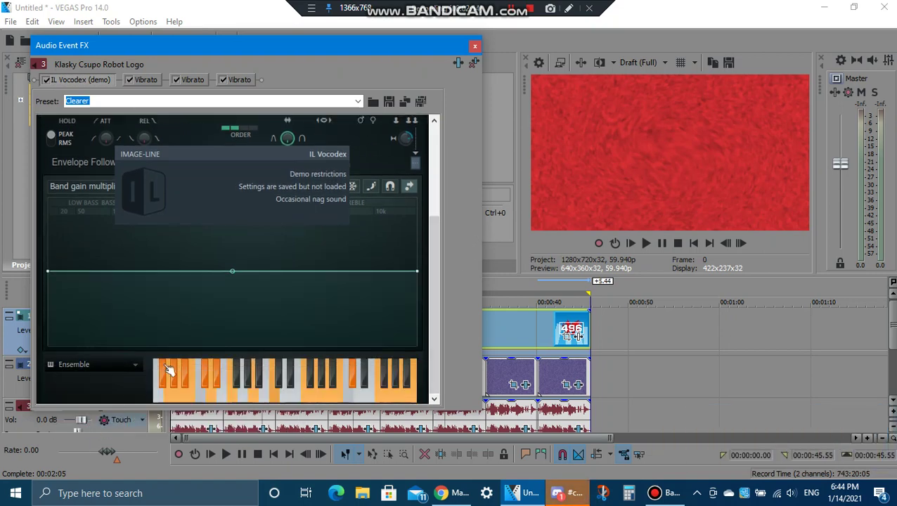
- Outline the third audio clip's Vocodex keyboard with a red annotation rectangle and dismiss the annotation
click(569, 8)
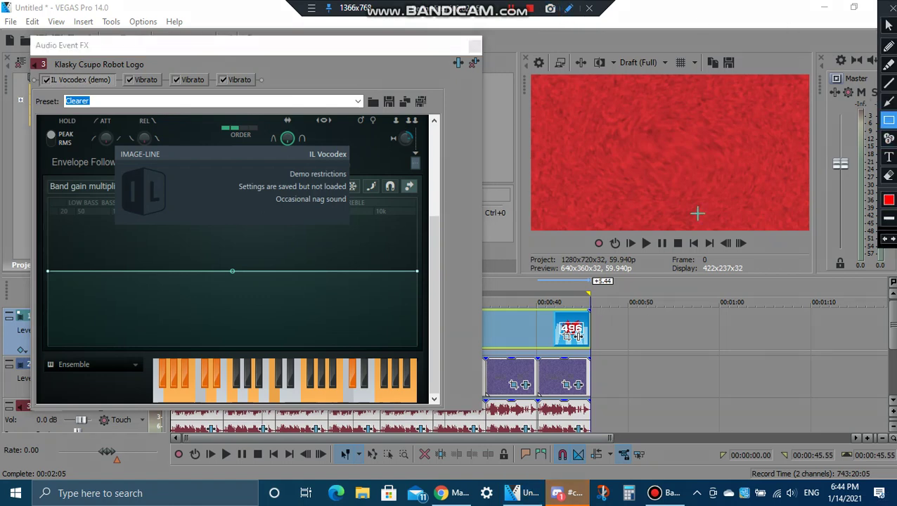
mouse_move(149, 356)
mouse_down()
mouse_move(189, 386)
mouse_move(420, 416)
mouse_move(422, 405)
mouse_up()
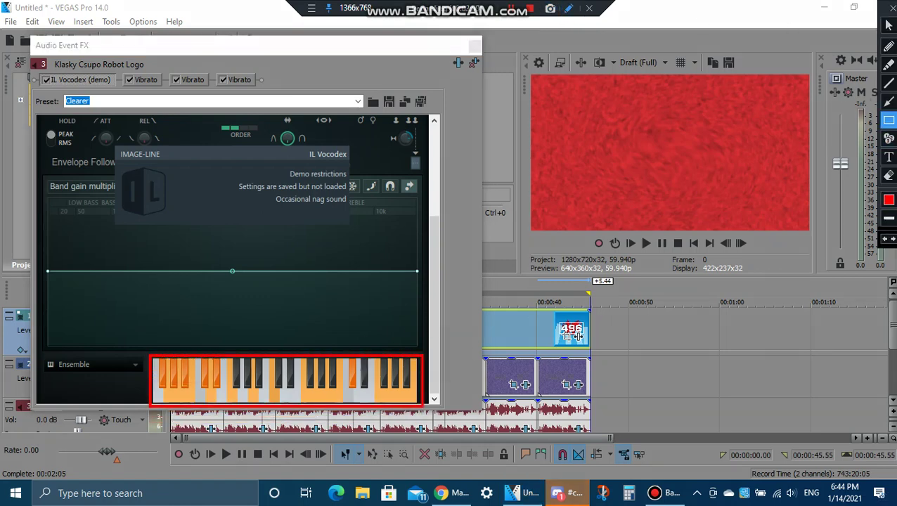
click(568, 8)
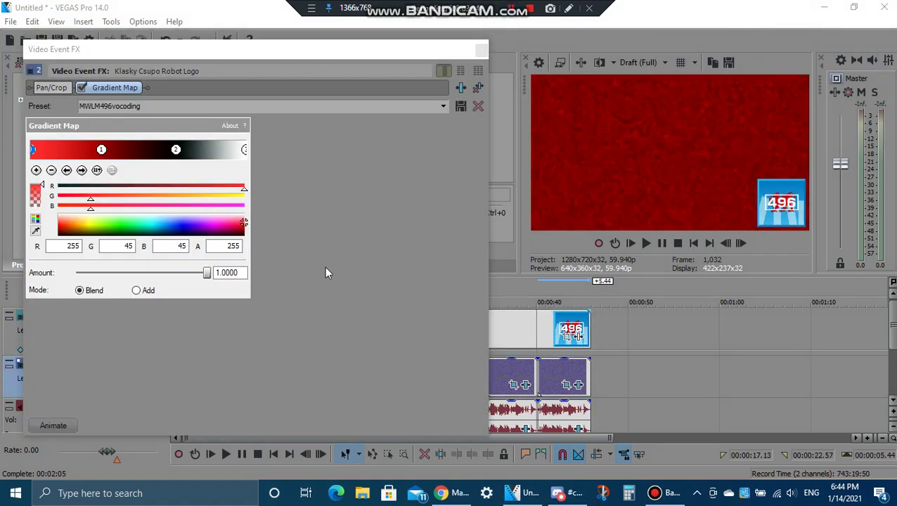
- Examine the RGB values of each color stop in the fourth clip's Gradient Map and close the video effects window
click(82, 170)
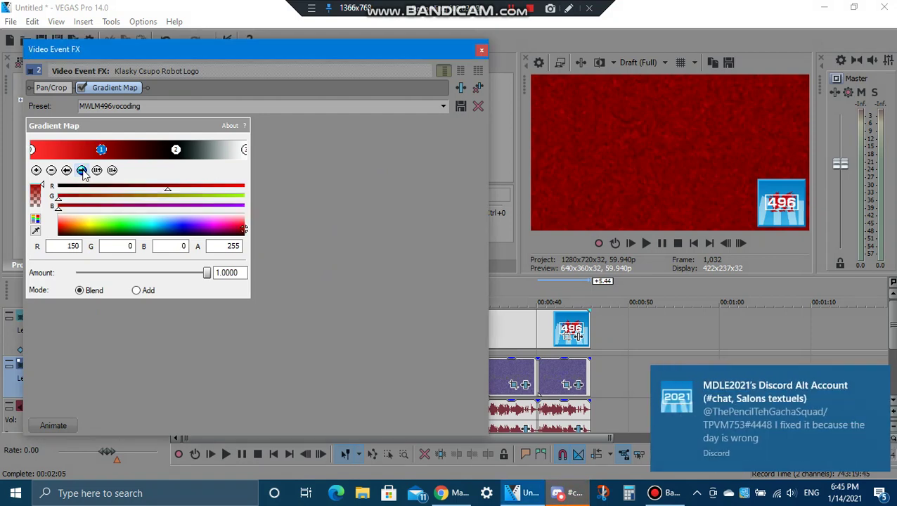
click(82, 171)
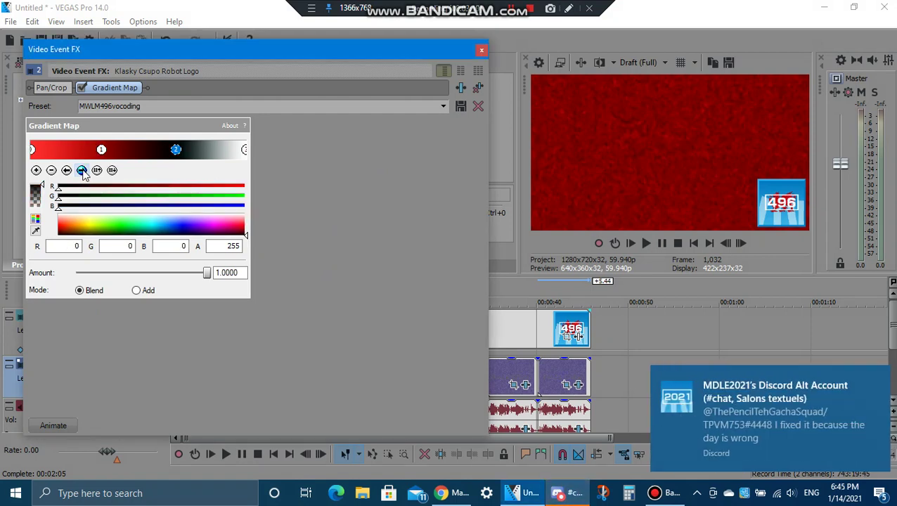
click(81, 171)
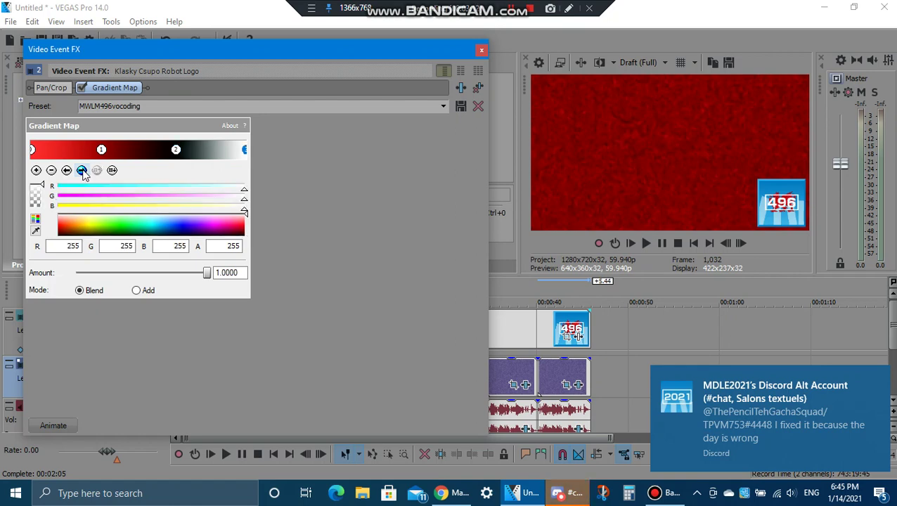
click(481, 49)
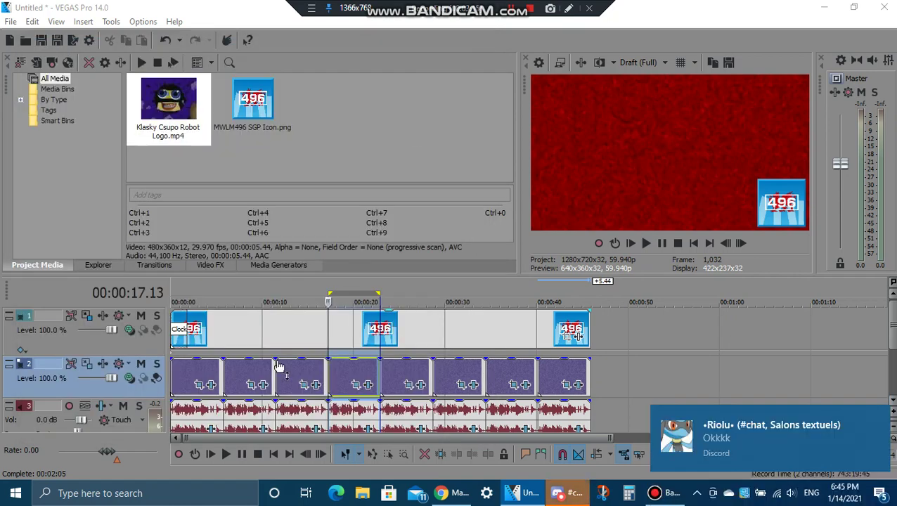
- Choose the Autovocoding preset in the IL Vocodex effect of the fourth audio clip and adjust its pitch shift
click(369, 428)
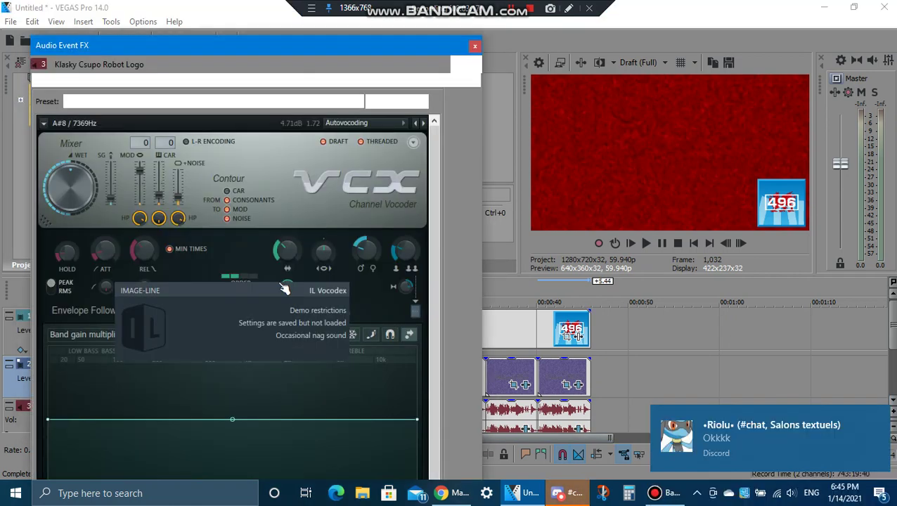
drag(278, 35, 280, 54)
click(342, 132)
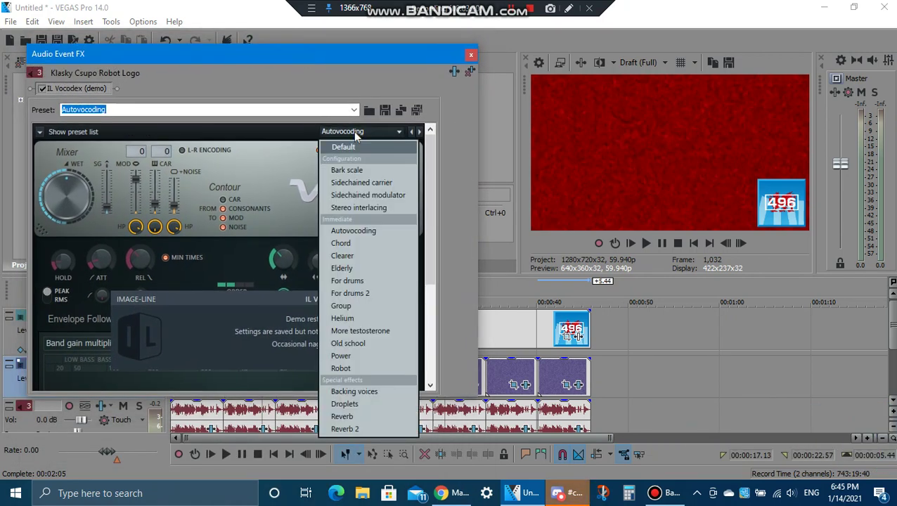
click(345, 230)
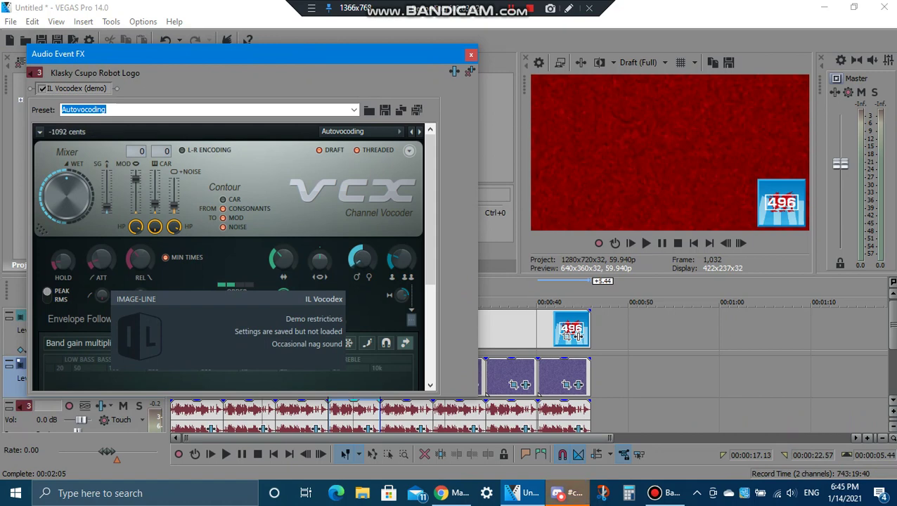
drag(367, 269, 367, 281)
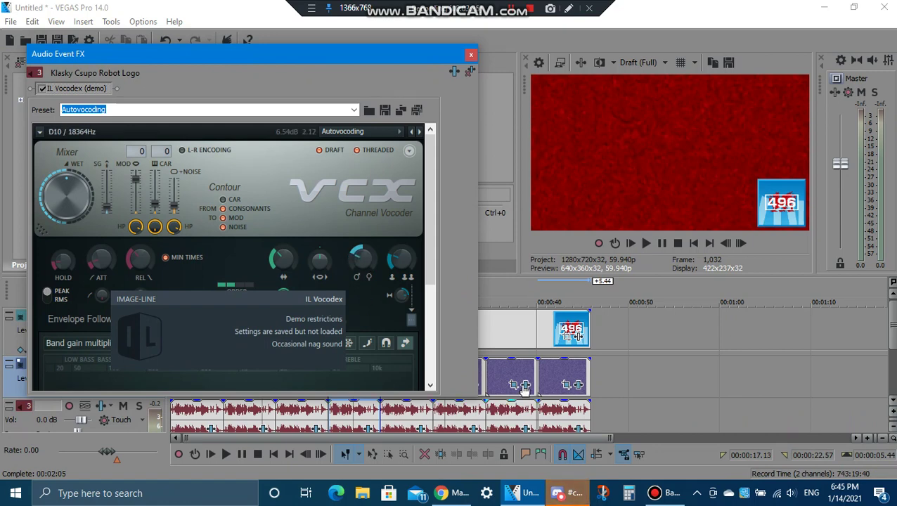
- Add a red 20 px text annotation reading "That is the pitch shift for MWLM496vocoding" over the Vocodex window
click(568, 8)
click(888, 158)
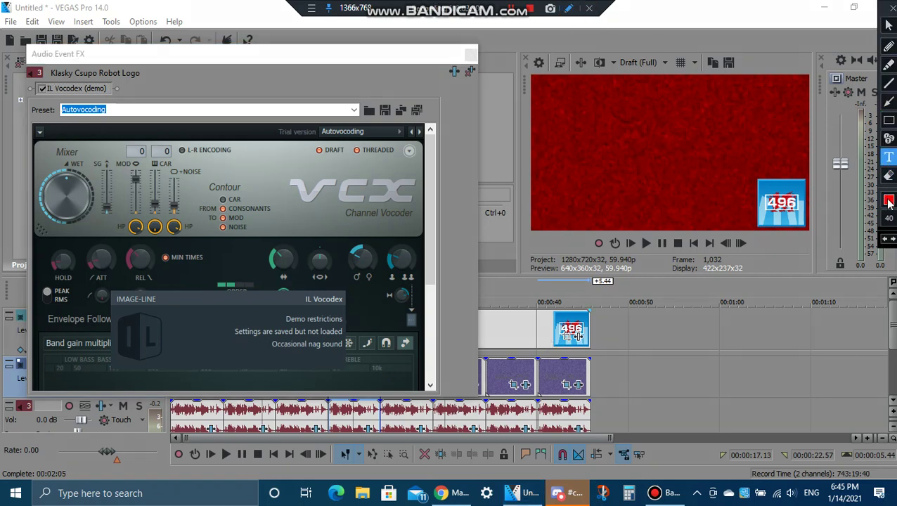
click(888, 218)
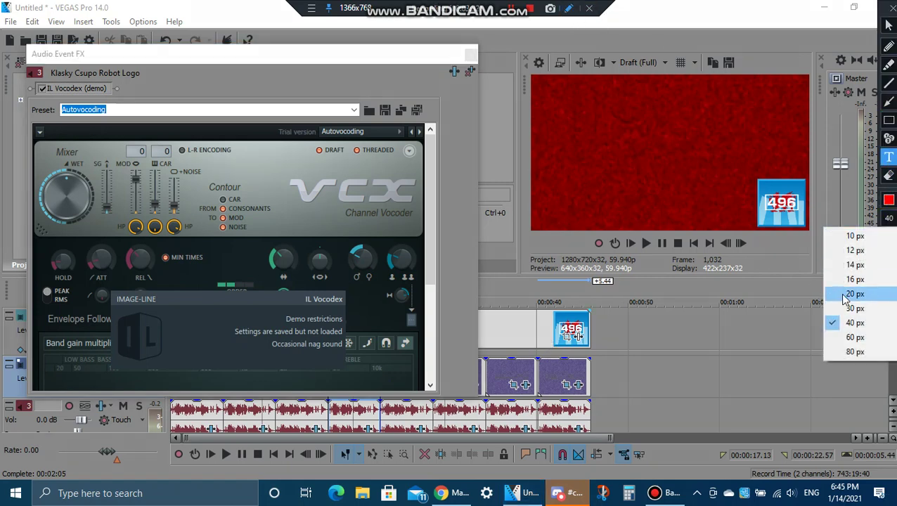
click(851, 294)
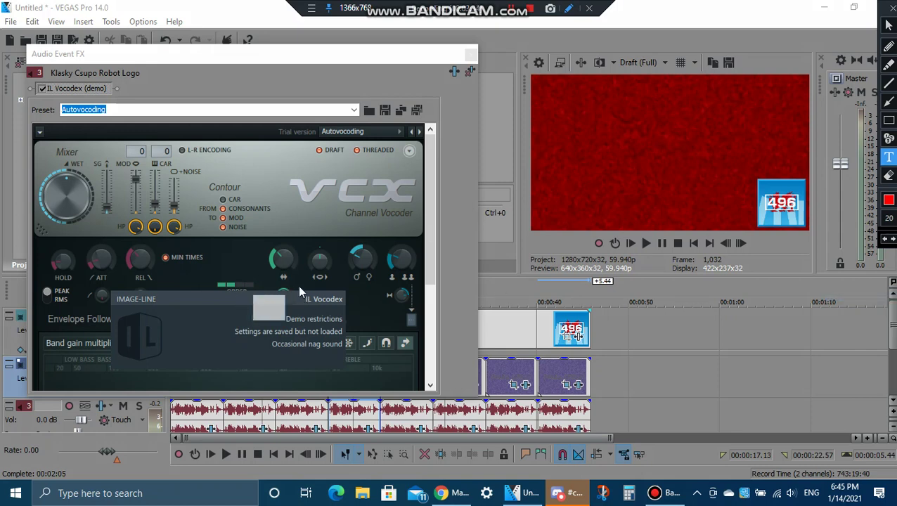
text(That is the o)
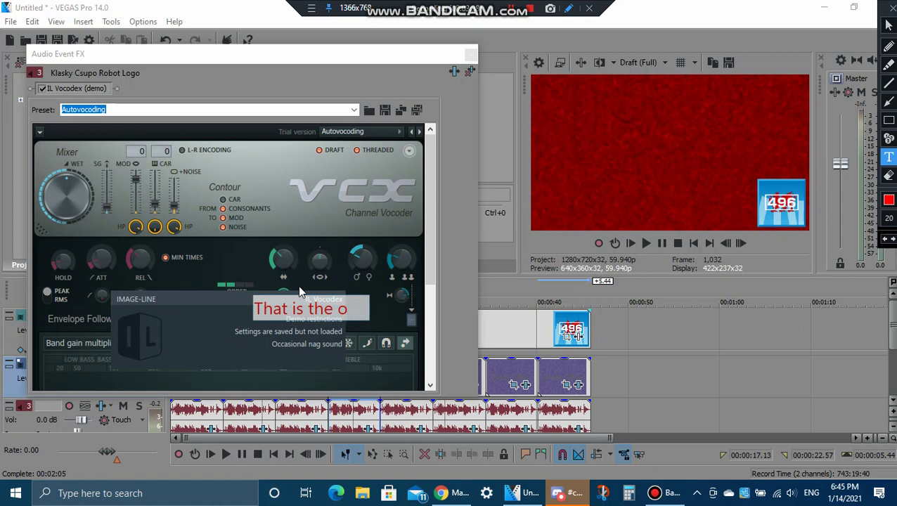
key(BackSpace)
text(pitch)
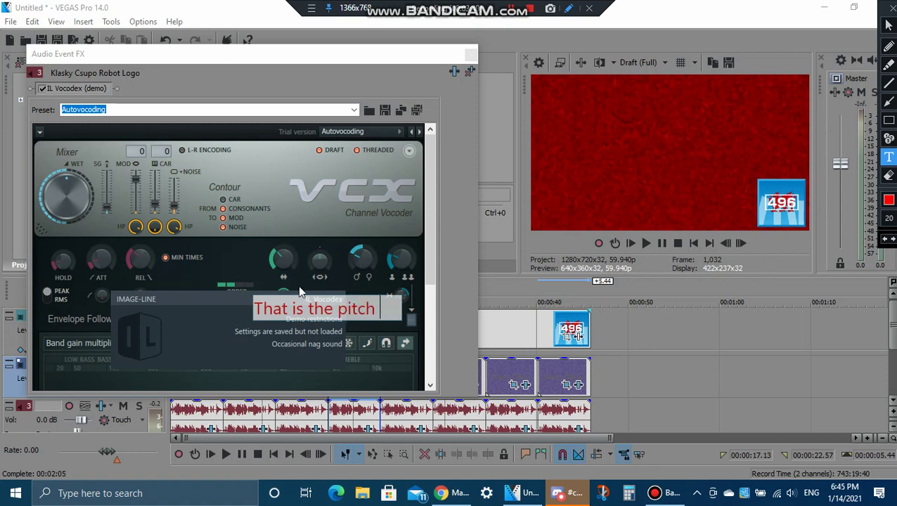
text( sift)
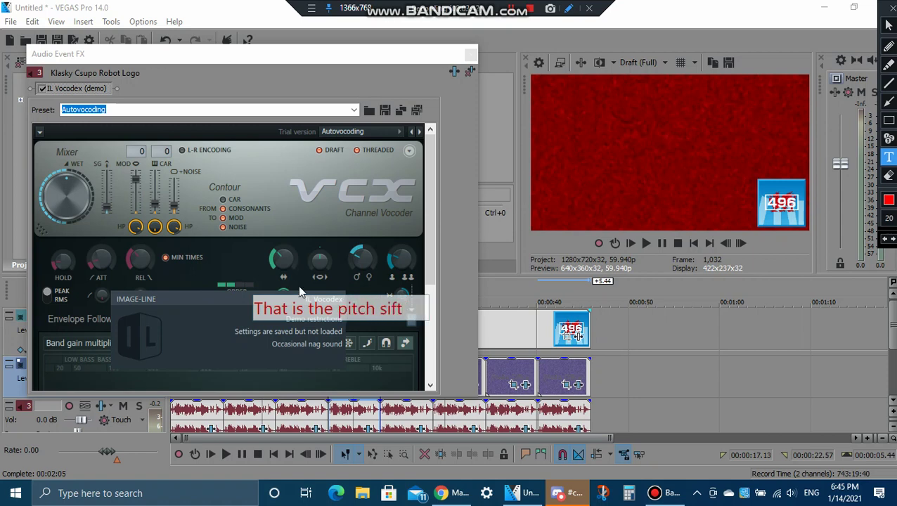
key(BackSpace)
key(BackSpace)
text(hift)
key(BackSpace)
key(BackSpace)
key(BackSpace)
key(BackSpace)
key(BackSpace)
text(hift f)
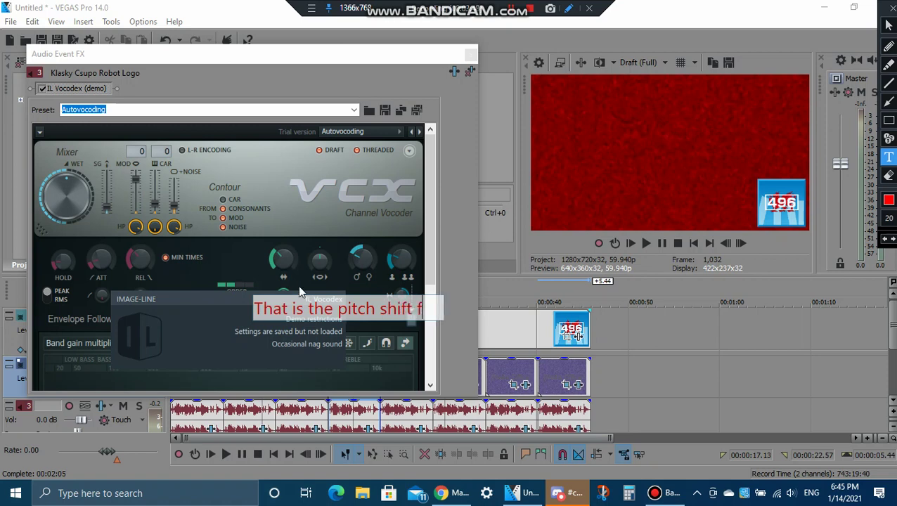
text(or MWL)
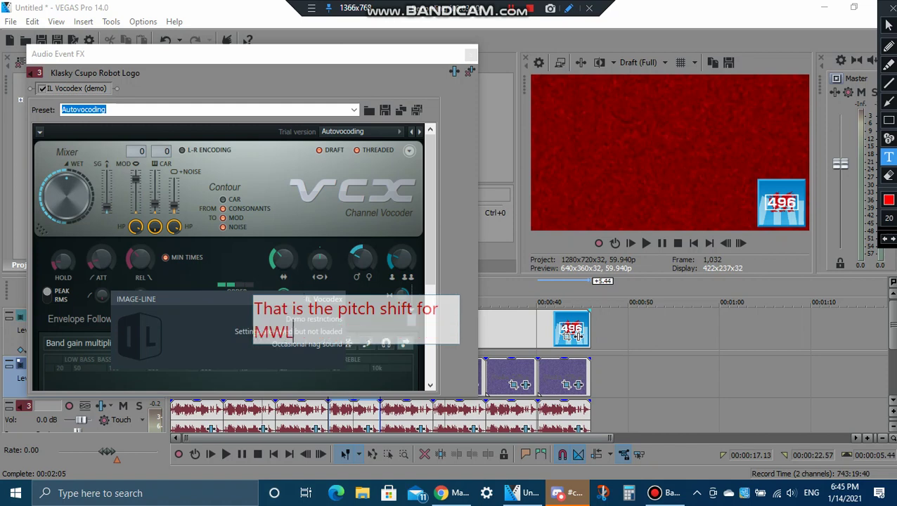
text(M496v)
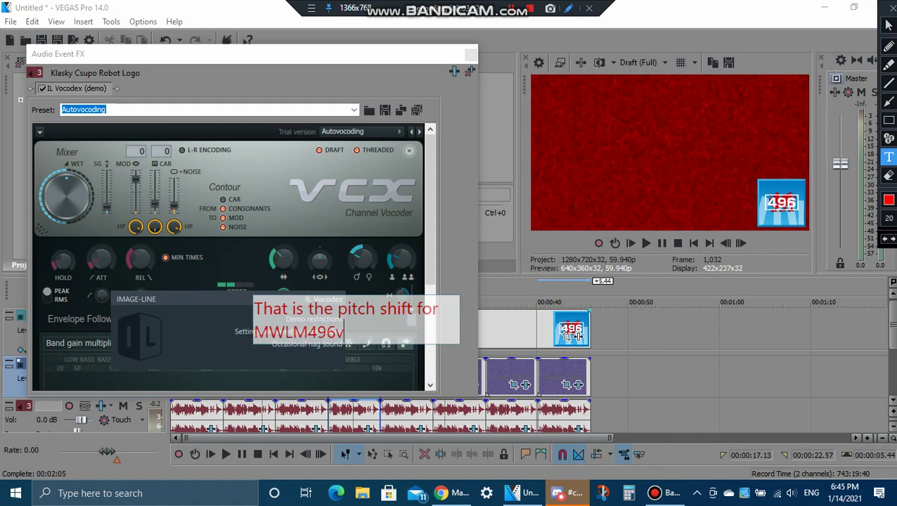
text(ocoding)
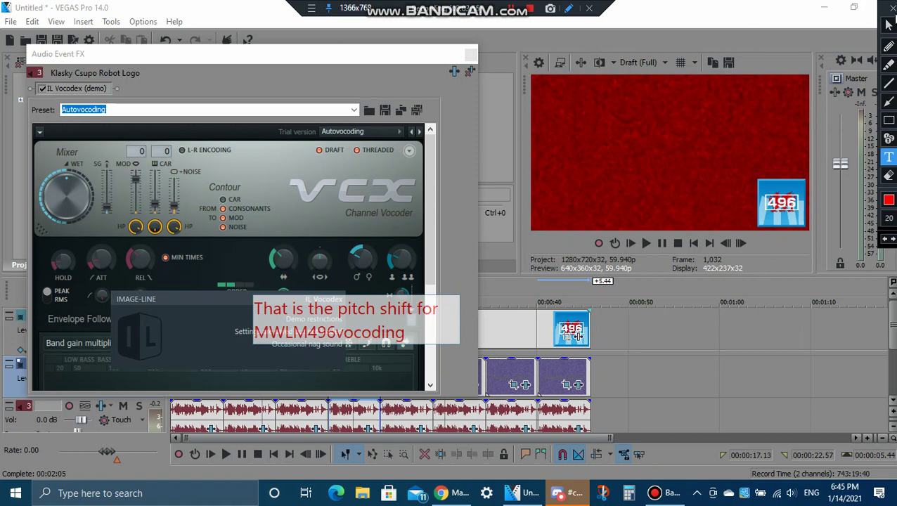
- Dismiss the text annotation, and examine the RGB values of each color stop in the fifth video clip's Gradient Map
click(640, 62)
click(567, 8)
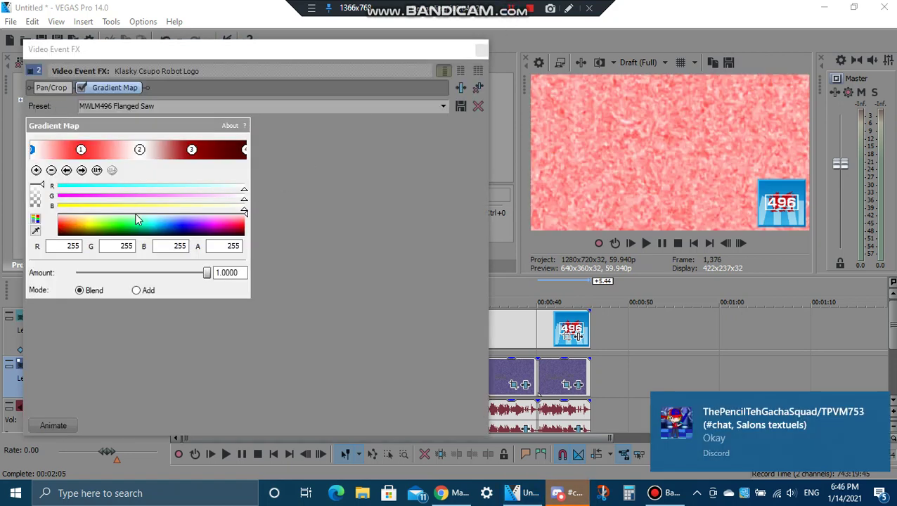
click(82, 171)
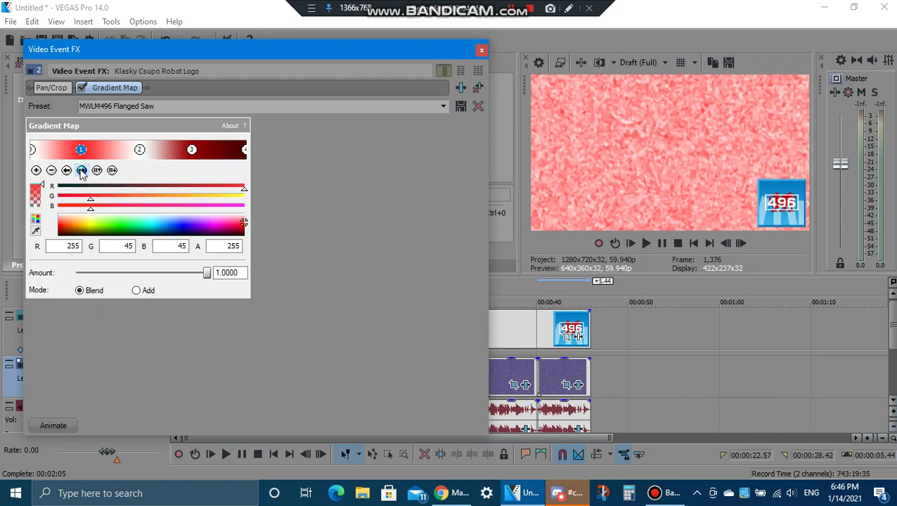
click(81, 171)
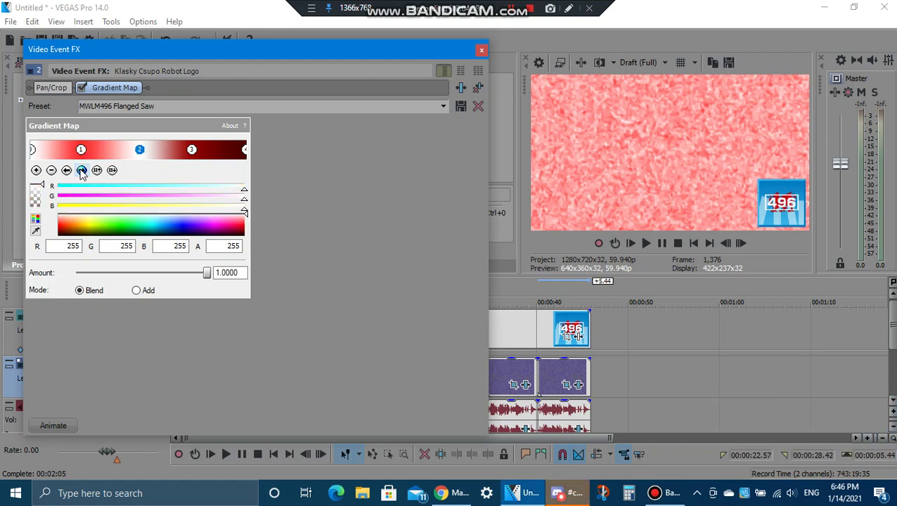
click(81, 171)
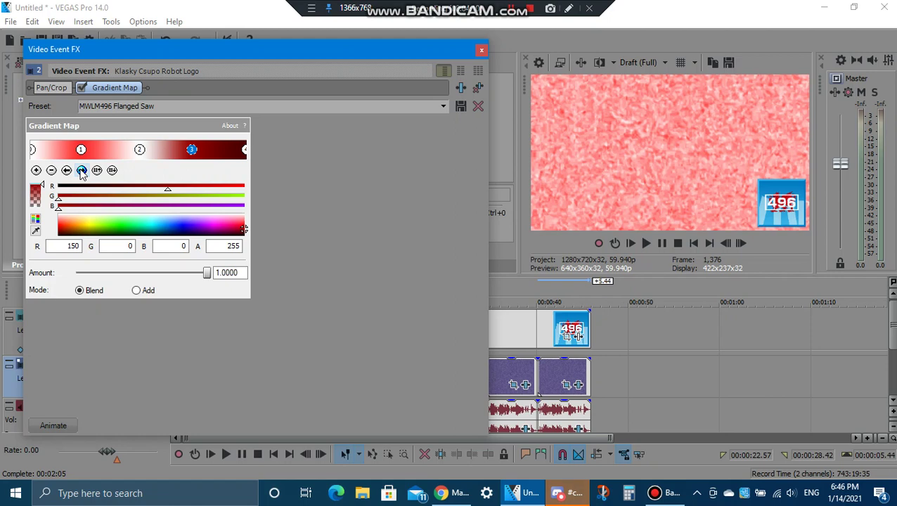
click(82, 171)
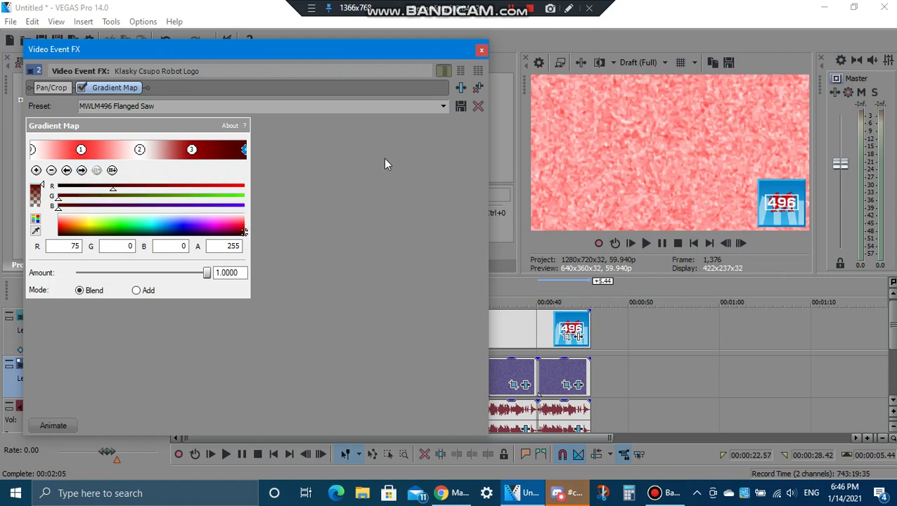
click(481, 50)
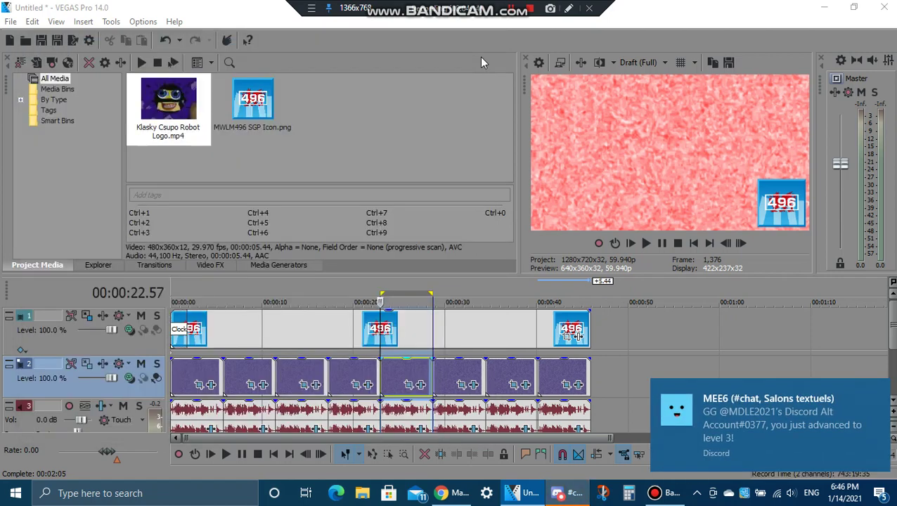
- Keep the Chord preset in the fifth audio clip's IL Vocodex effect and turn its bandwidth knob to 400%
click(421, 431)
mouse_move(457, 495)
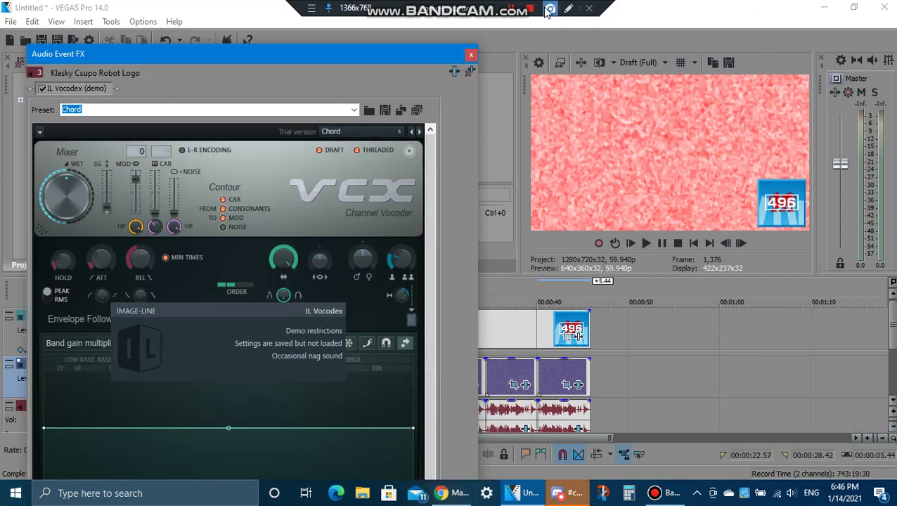
drag(427, 58, 432, 34)
click(397, 113)
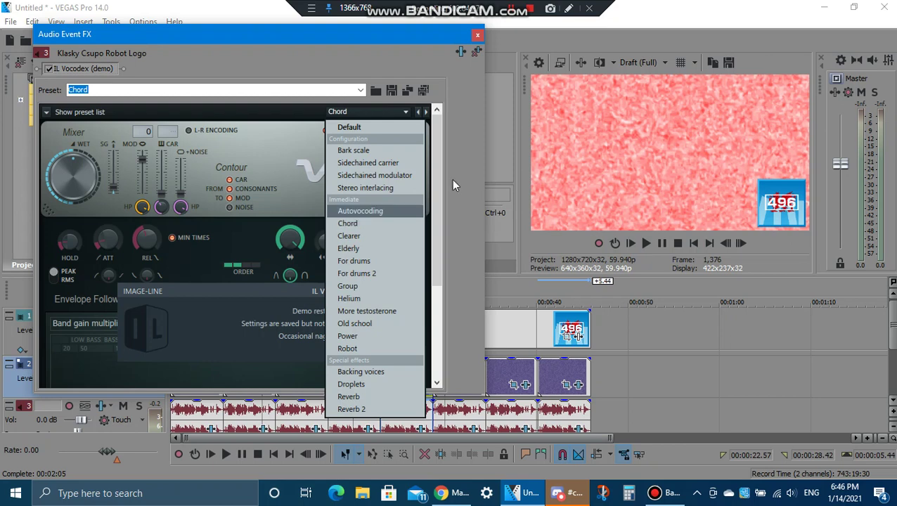
click(379, 111)
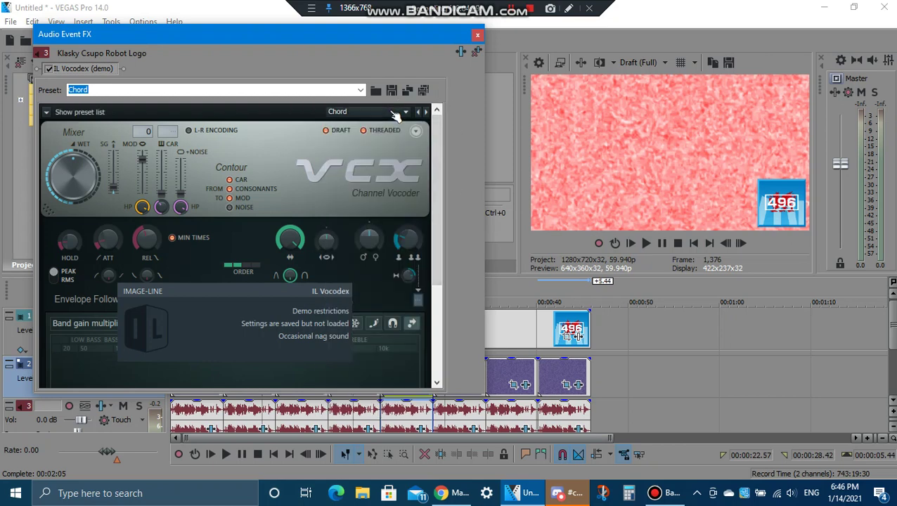
drag(290, 239, 289, 221)
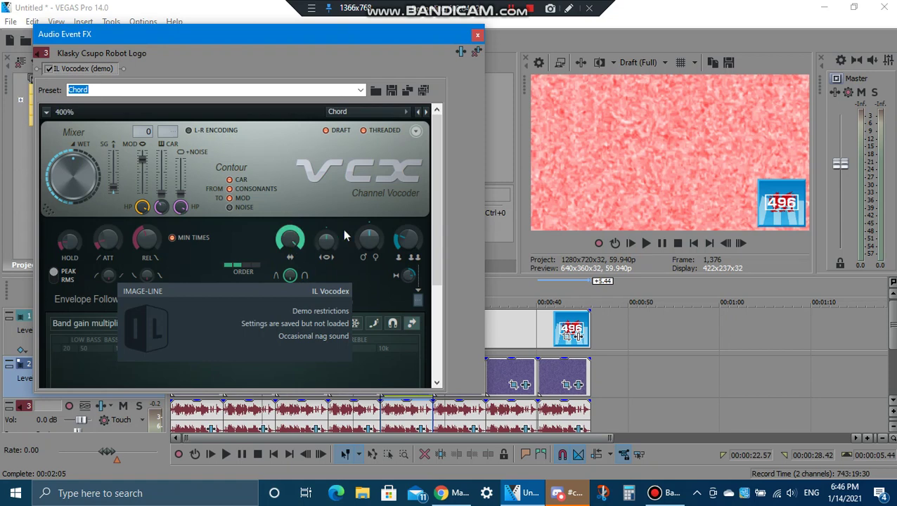
- Choose the Flanged saw carrier waveform in the fifth audio clip's Vocodex effect
scroll(439, 279, down, 3)
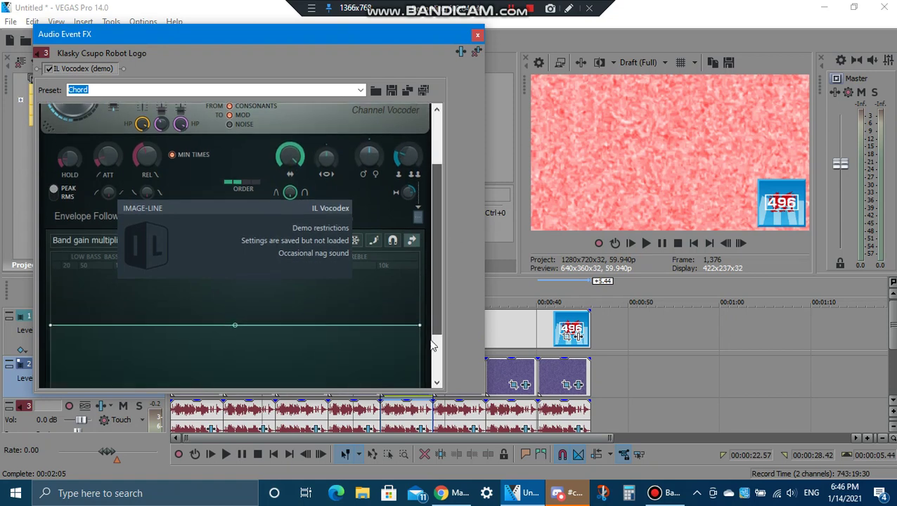
click(133, 361)
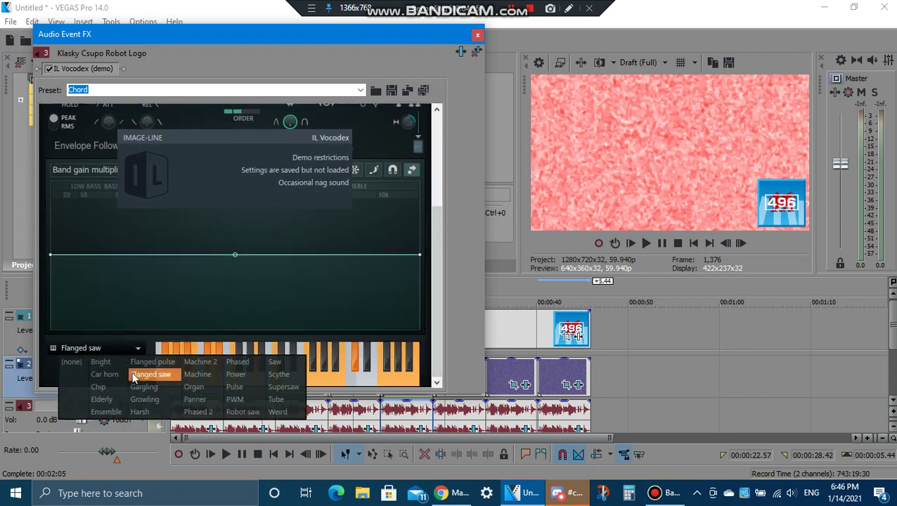
click(132, 375)
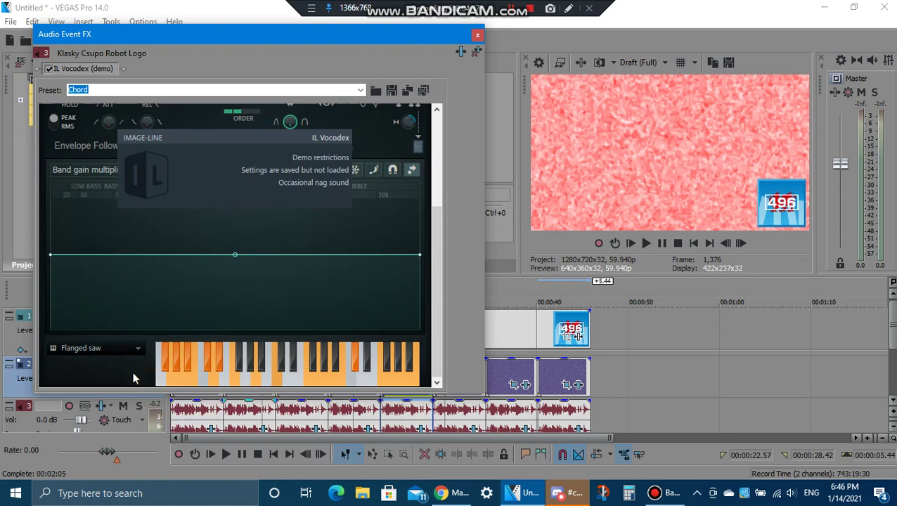
- Outline the fifth audio clip's Vocodex keyboard with a red annotation rectangle and dismiss the annotation
click(568, 8)
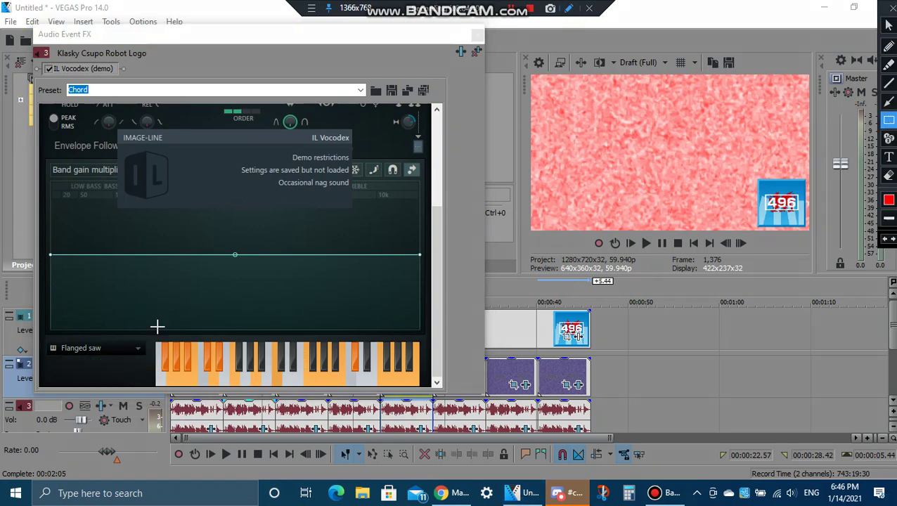
mouse_move(148, 331)
mouse_down()
mouse_move(372, 392)
mouse_move(424, 395)
mouse_up()
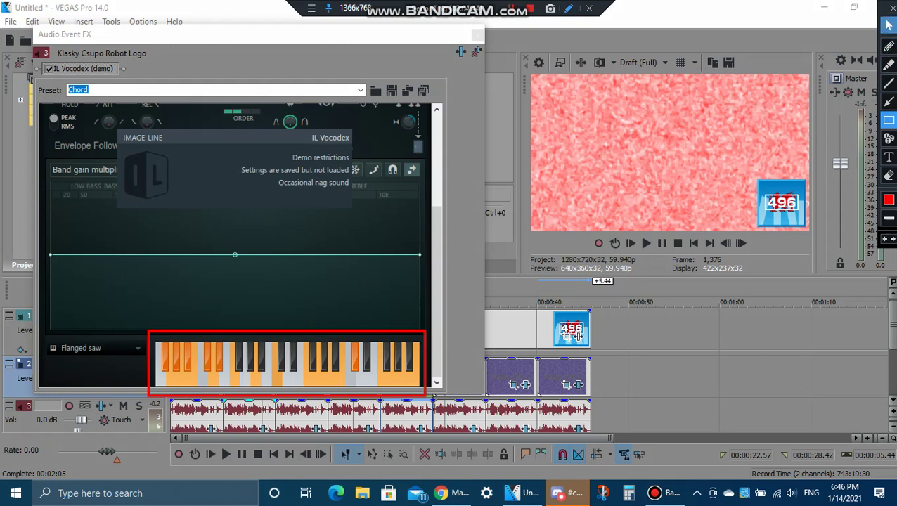
click(890, 9)
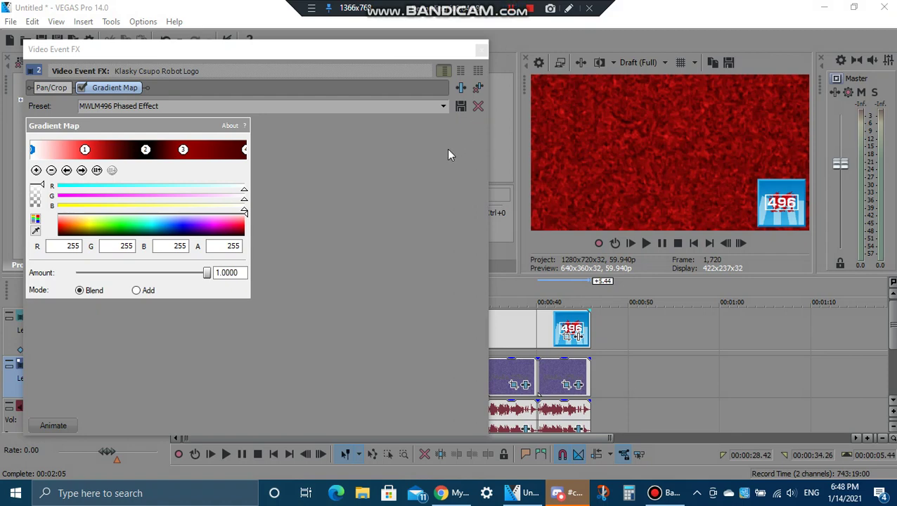
- Examine the RGB values of each color stop in the sixth clip's Gradient Map and close the video effects window
click(81, 170)
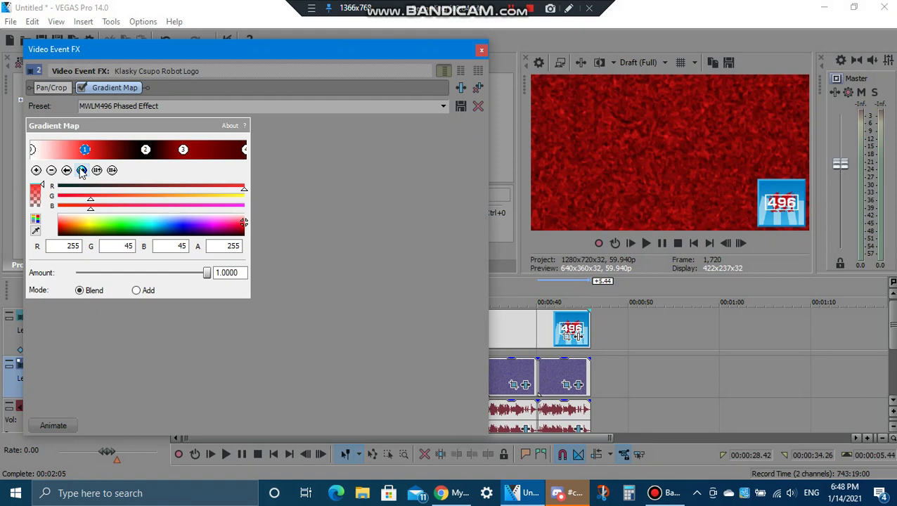
click(82, 170)
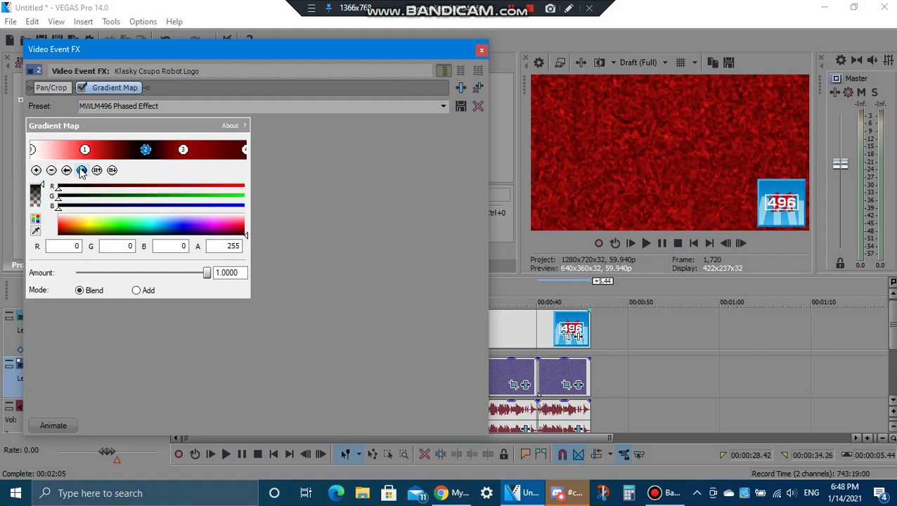
click(81, 170)
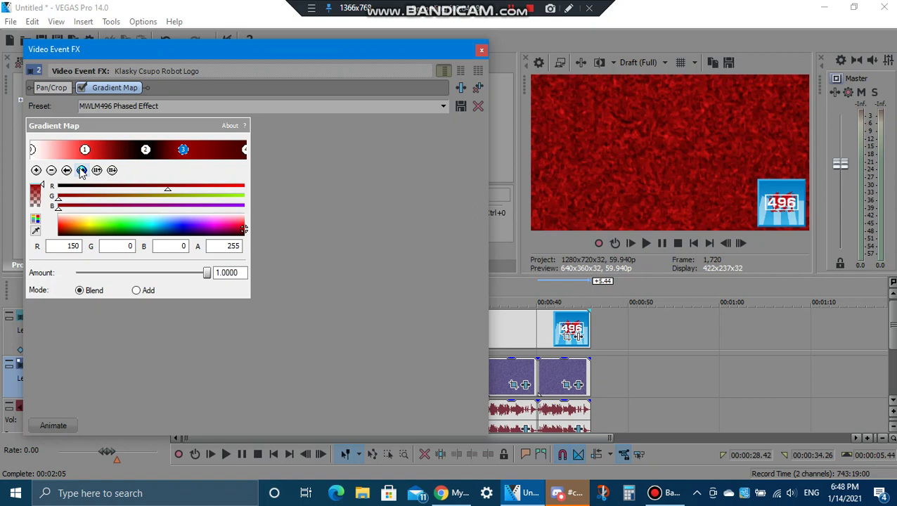
click(82, 170)
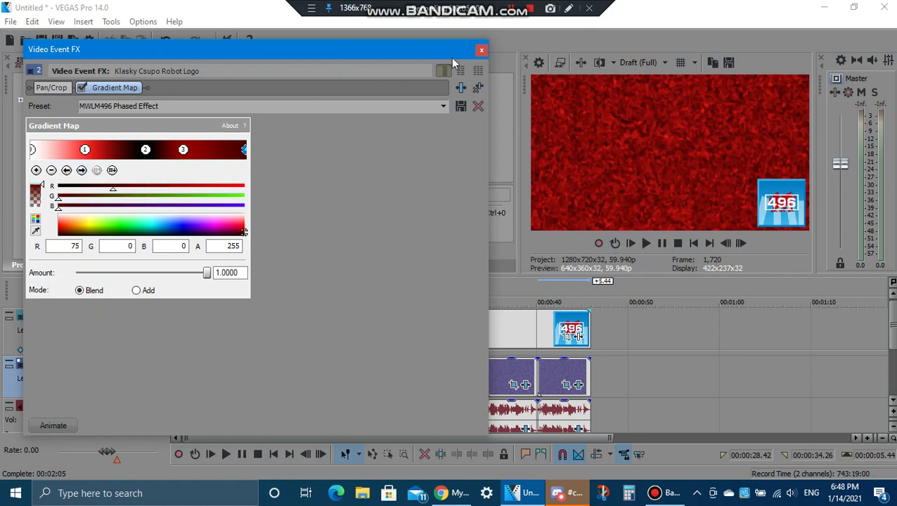
click(481, 50)
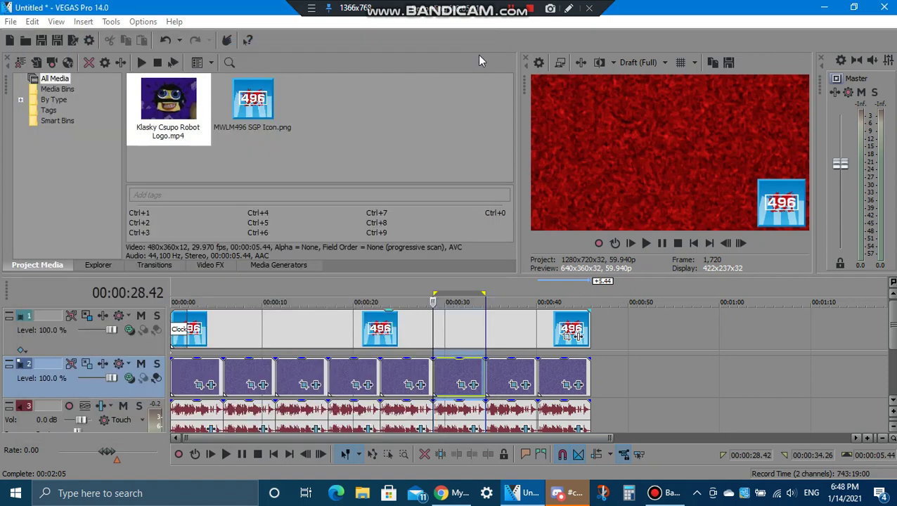
- Choose the Clearer preset in the IL Vocodex effect of the sixth audio clip and adjust its bandwidth knob
click(475, 430)
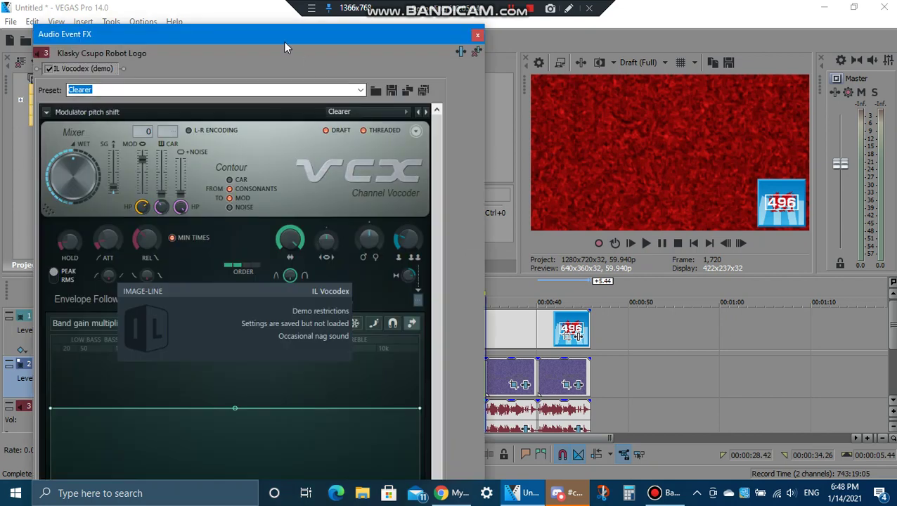
drag(272, 25, 302, 55)
click(366, 138)
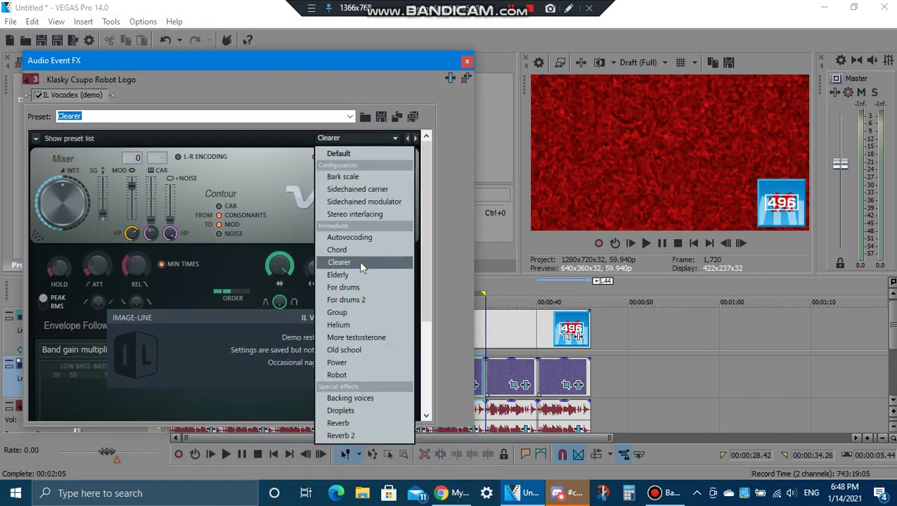
click(337, 263)
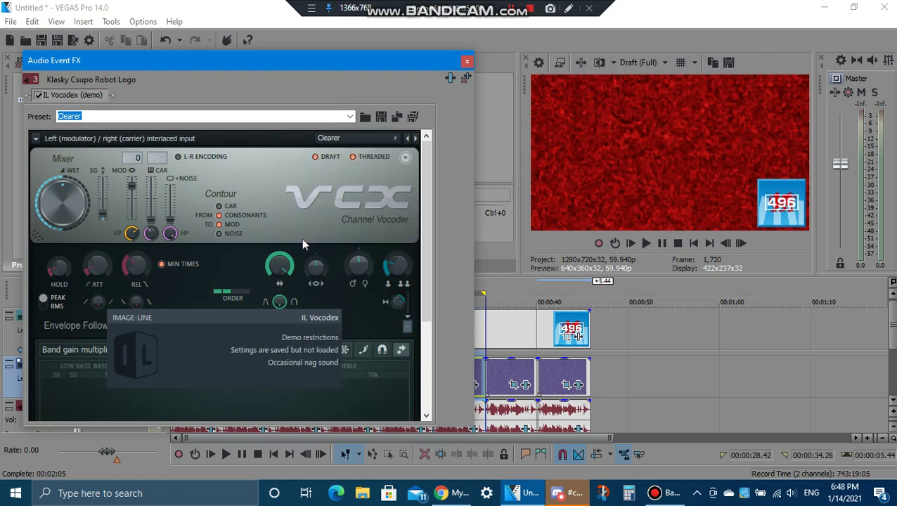
drag(284, 264, 279, 262)
- Choose the Phased carrier waveform in the sixth audio clip's Vocodex effect
drag(436, 280, 438, 395)
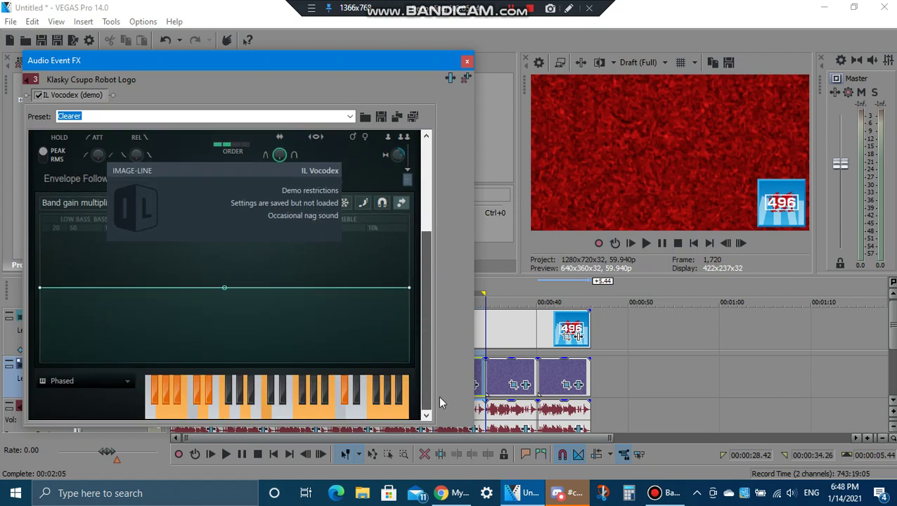
click(124, 385)
click(180, 391)
- Outline the sixth audio clip's Vocodex keyboard with a red annotation rectangle and dismiss the annotation
click(569, 10)
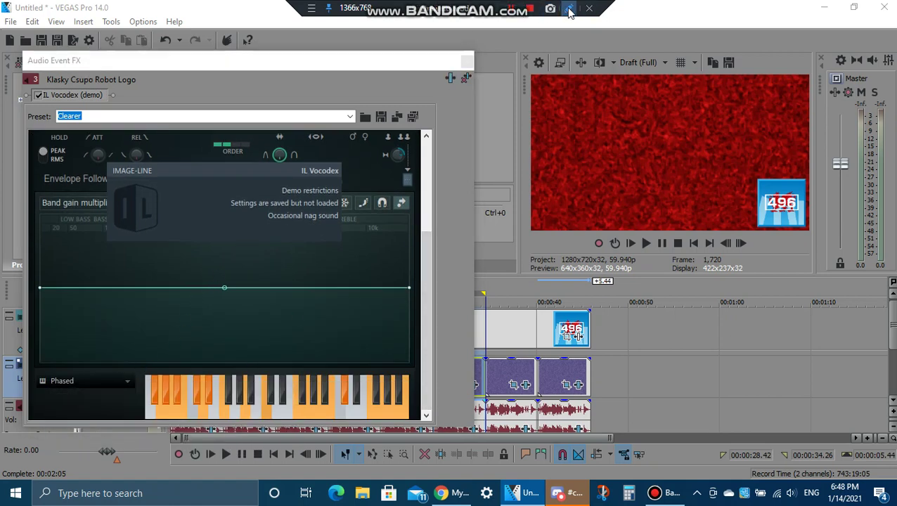
mouse_move(141, 371)
mouse_down()
mouse_move(442, 444)
mouse_move(415, 430)
mouse_up()
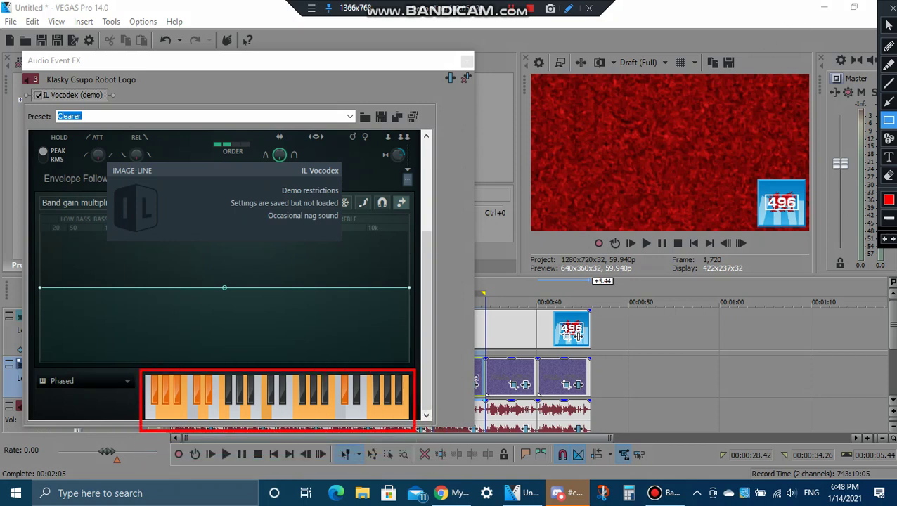
click(890, 11)
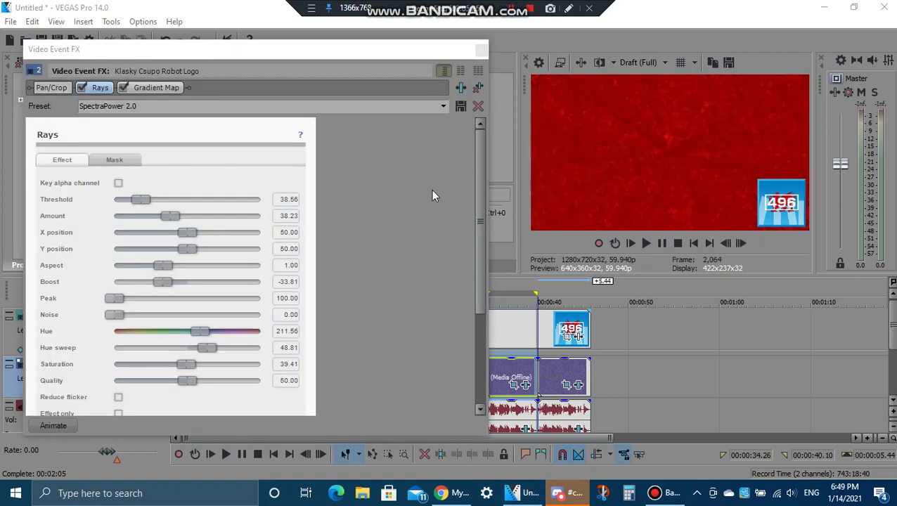
- Choose the SpectraPower 2.0 preset for the Rays effect on the seventh video clip
click(443, 108)
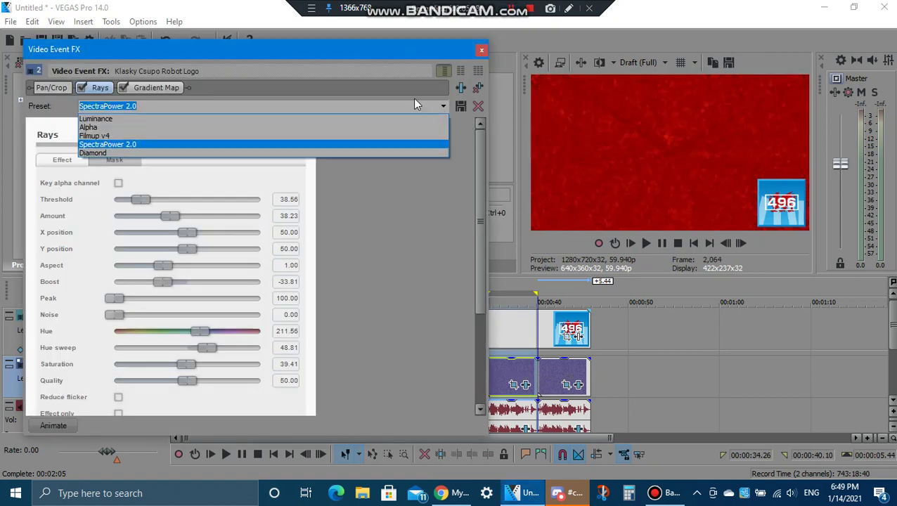
click(177, 146)
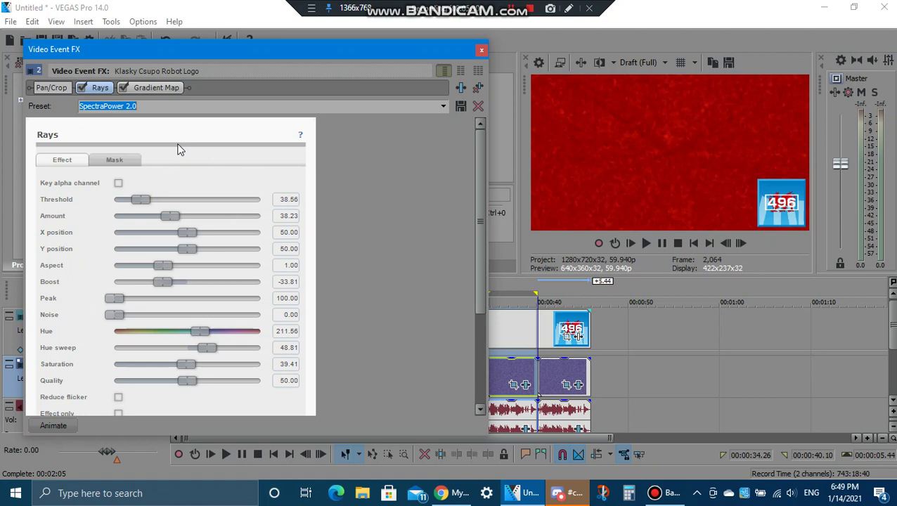
- Examine the RGB values of each color stop in the seventh video clip's SpectraMWLM496Power Gradient Map
click(144, 86)
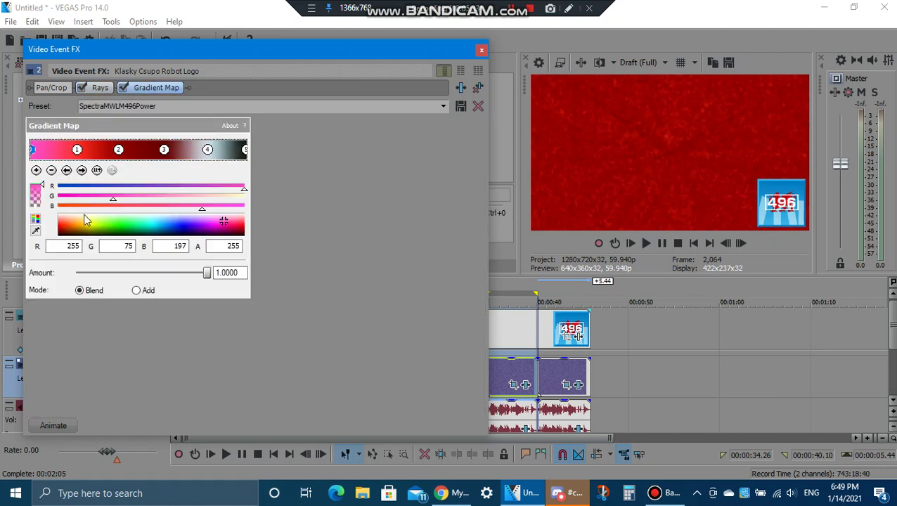
click(82, 170)
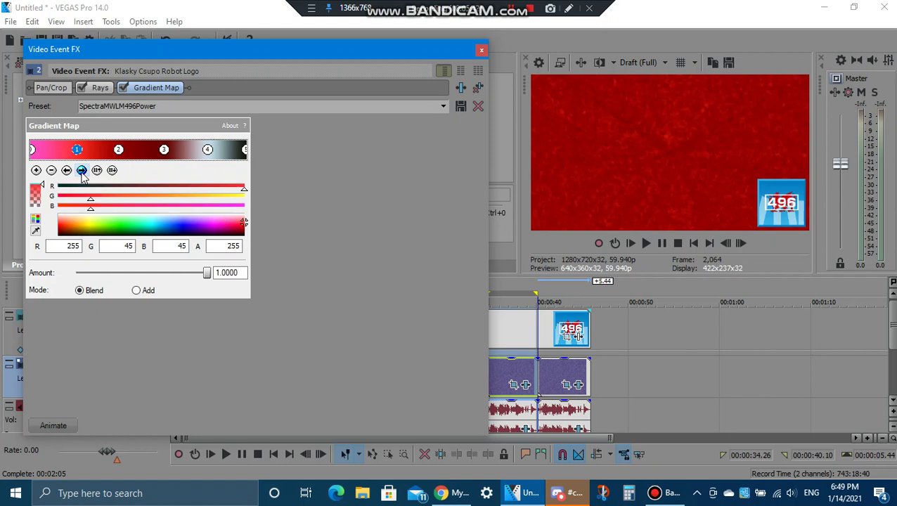
click(82, 170)
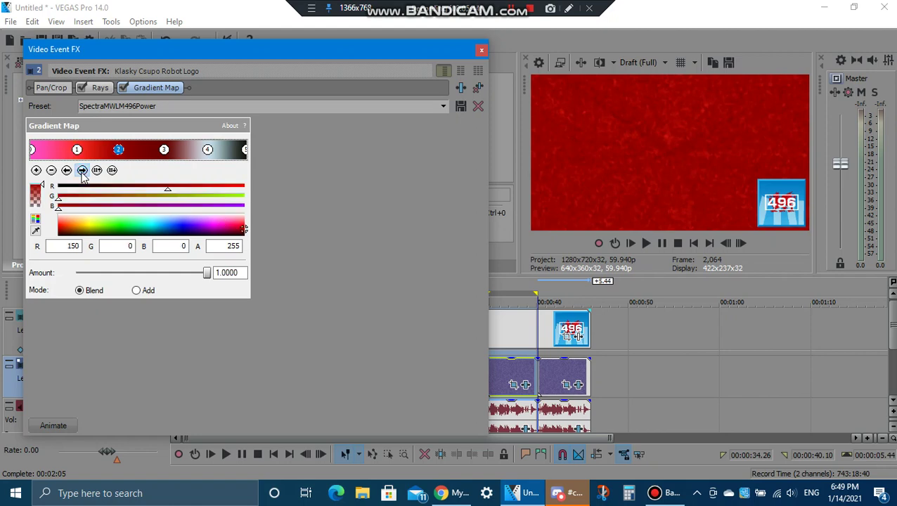
click(81, 171)
click(81, 171)
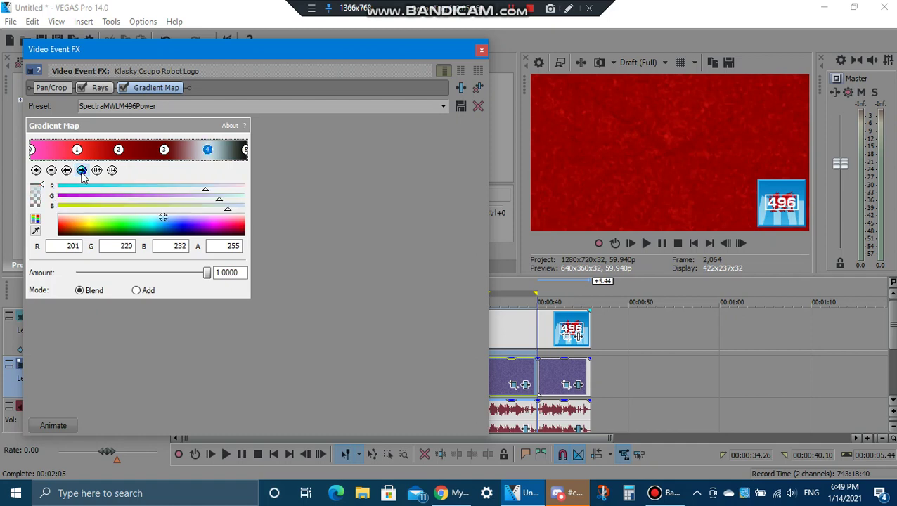
click(82, 171)
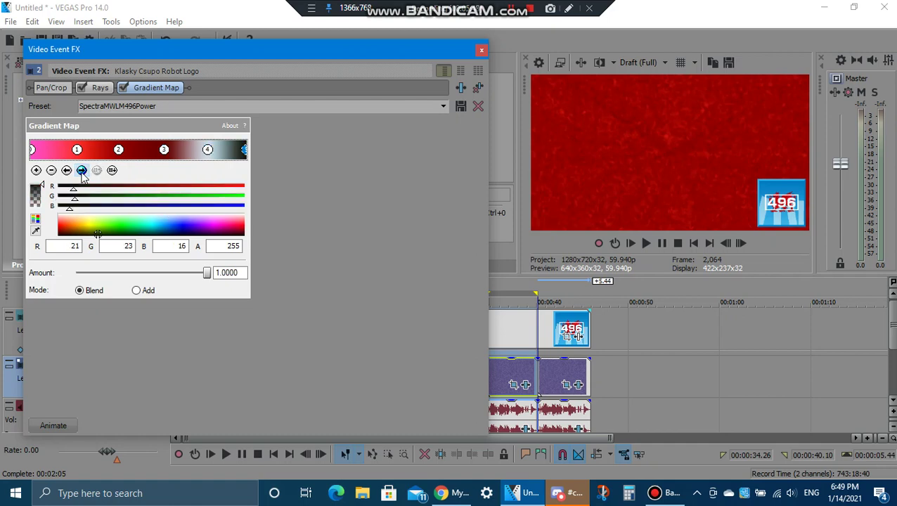
- Open the seventh audio clip's Vocodex effect and examine its preset list and the large green knob's value
click(480, 51)
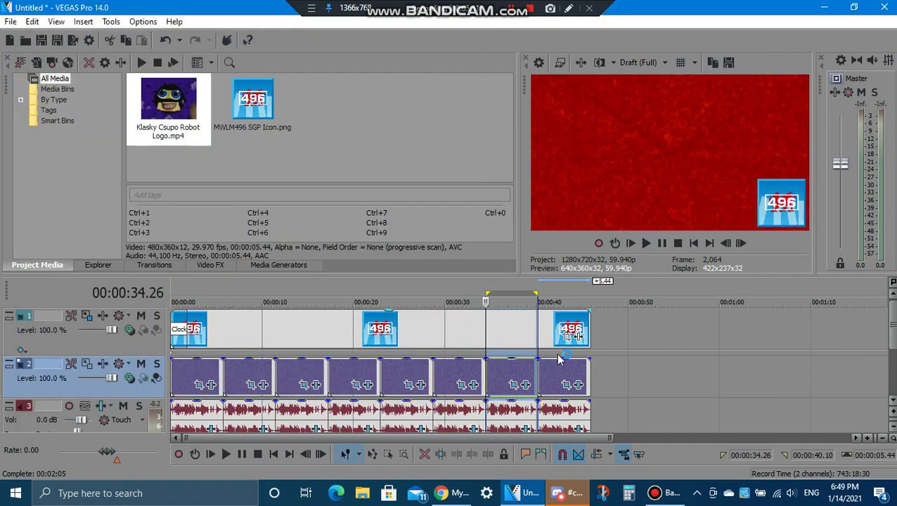
click(525, 428)
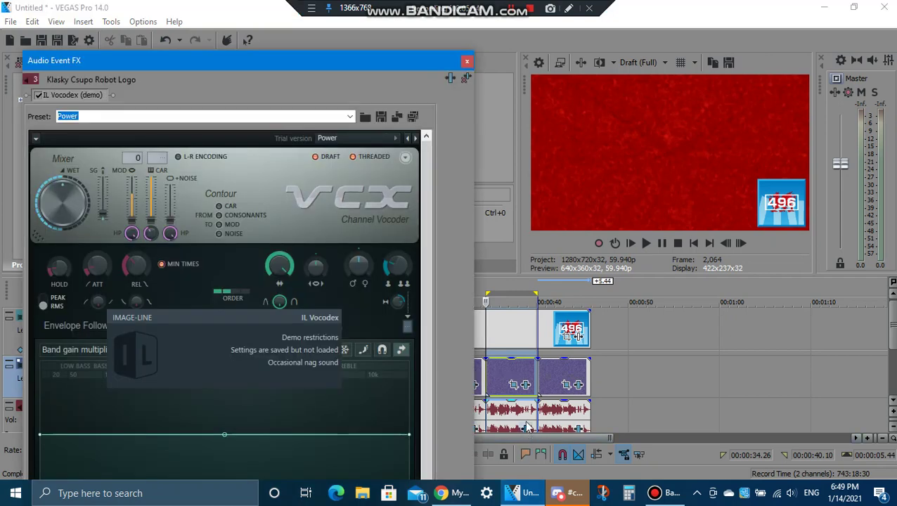
mouse_move(257, 52)
mouse_down()
mouse_move(259, 153)
mouse_move(258, 43)
mouse_up()
click(343, 132)
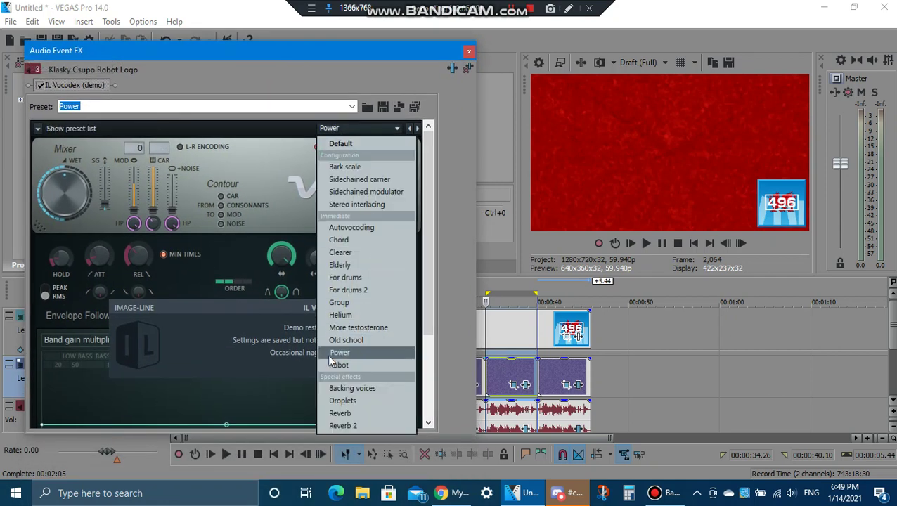
click(244, 125)
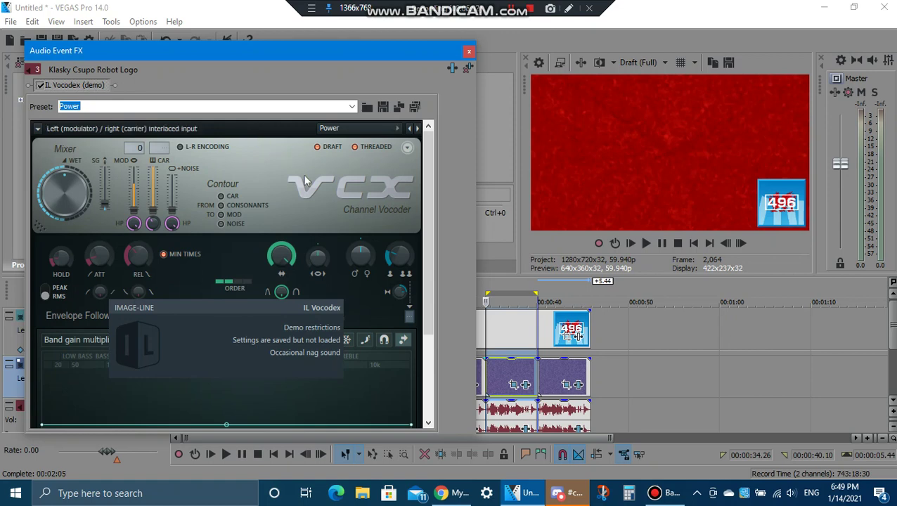
drag(284, 267, 284, 292)
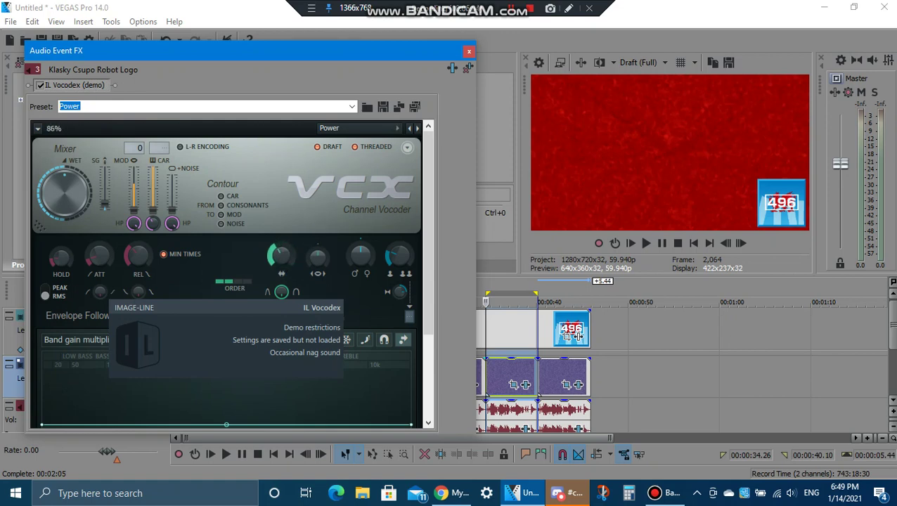
- Choose the Power carrier waveform in the seventh audio clip's Vocodex effect and outline its keyboard with a red annotation rectangle
scroll(422, 302, down, 4)
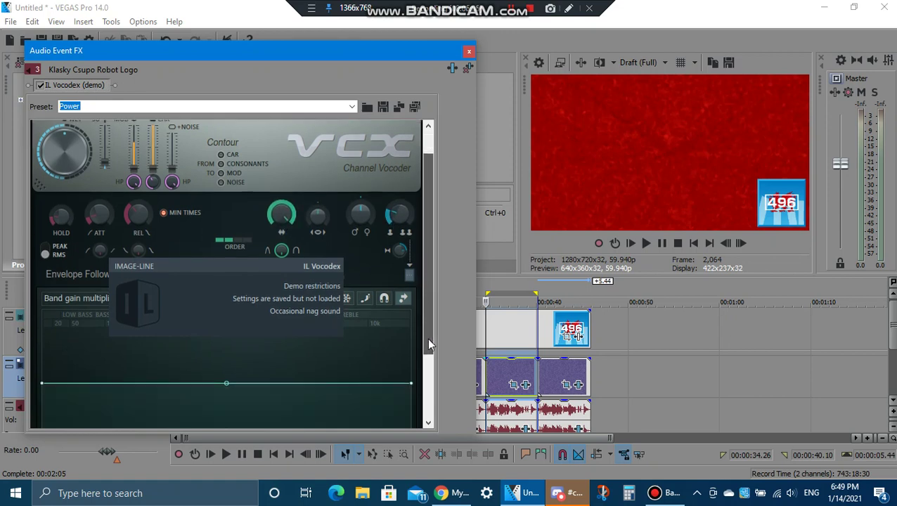
click(120, 389)
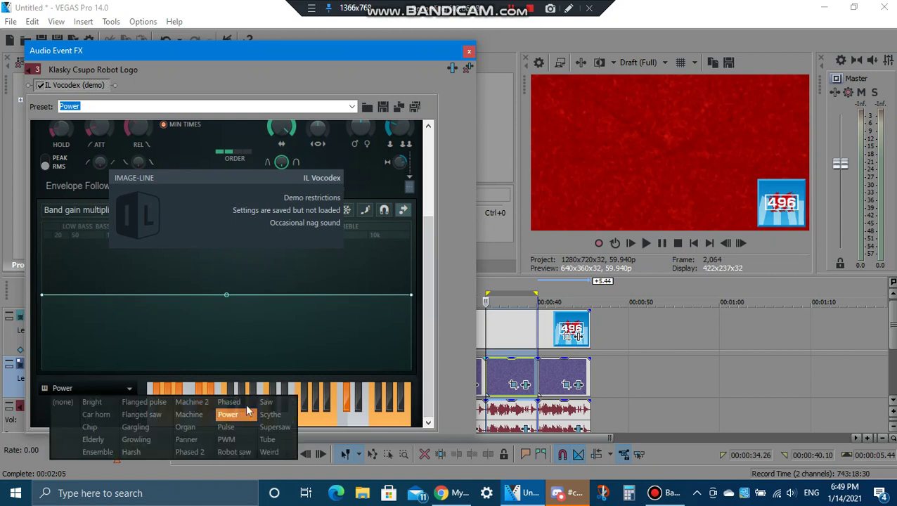
click(246, 413)
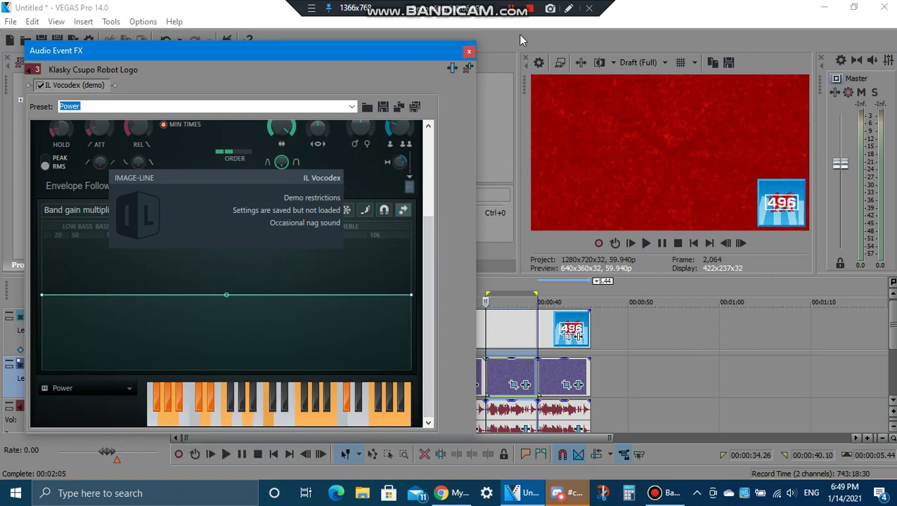
click(568, 8)
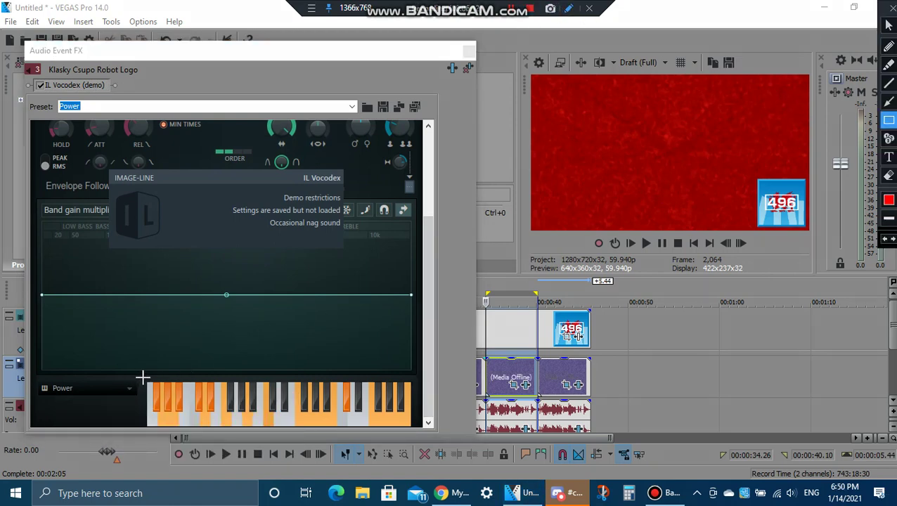
mouse_move(142, 378)
mouse_down()
mouse_move(200, 432)
mouse_move(418, 433)
mouse_up()
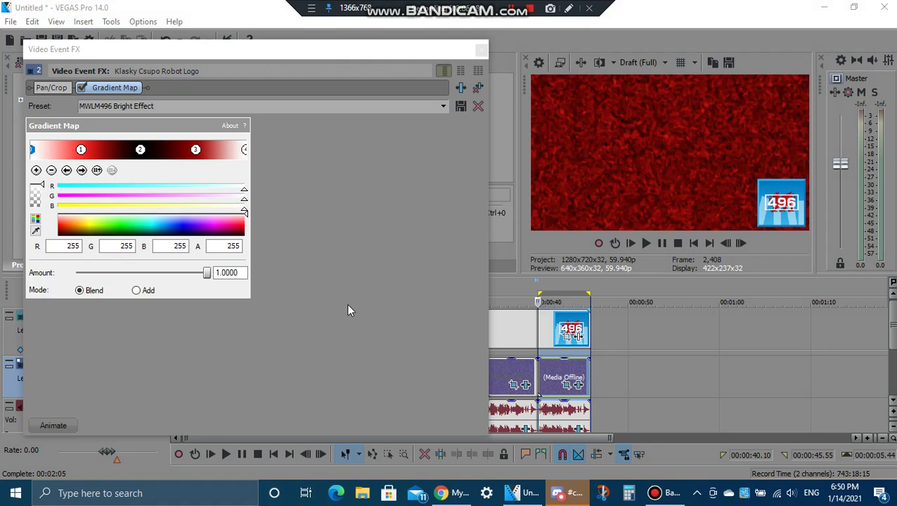
- Examine the RGB values of each color stop in the eighth video clip's MWLM496 Bright Effect Gradient Map, and close the effect window
click(81, 170)
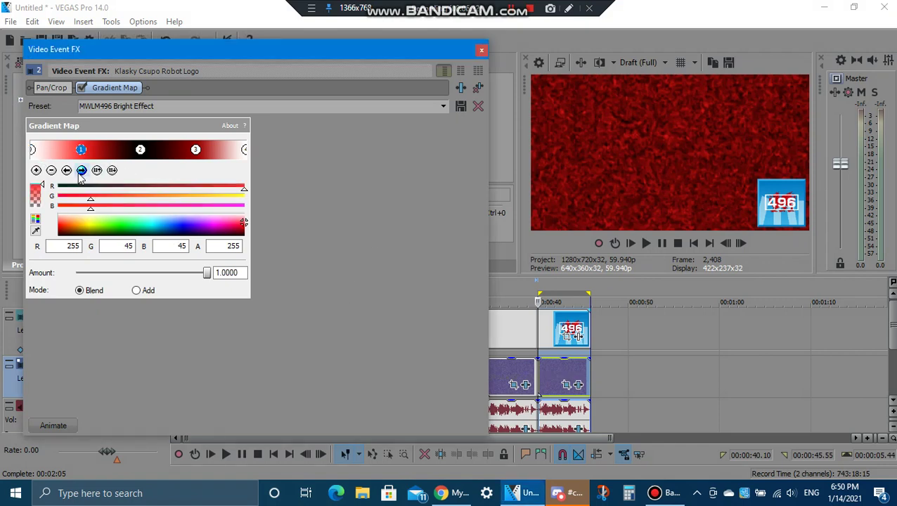
click(81, 171)
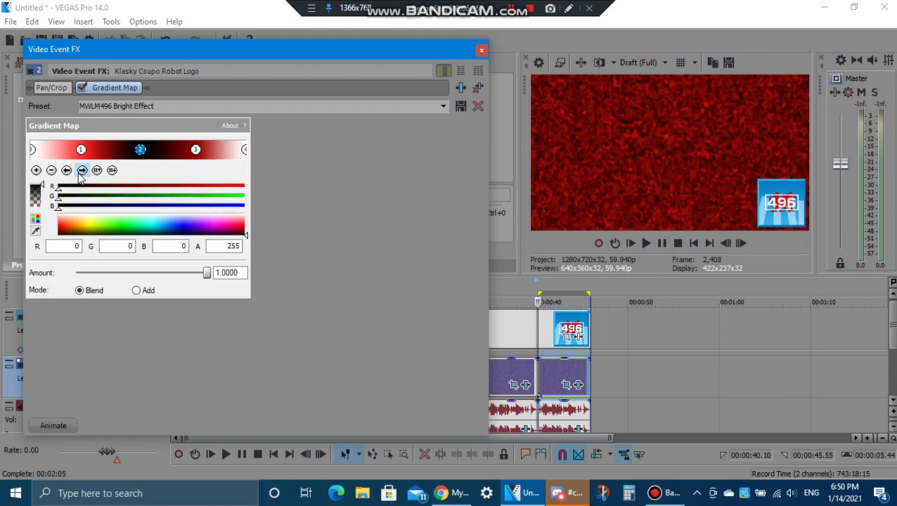
click(82, 171)
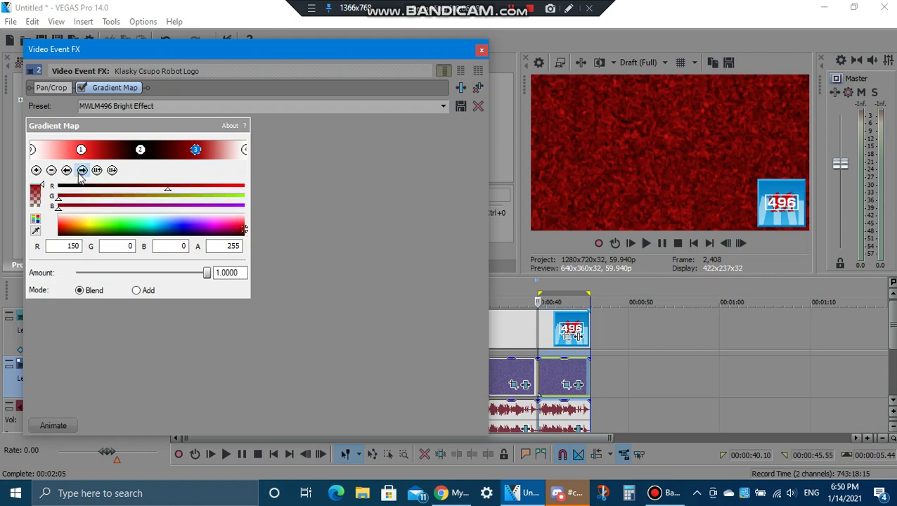
click(82, 171)
click(481, 51)
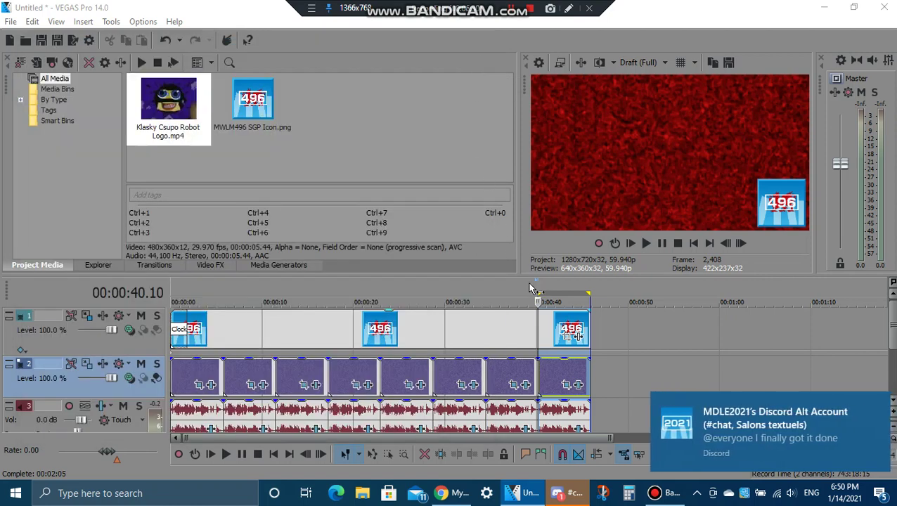
- Open the eighth audio clip's Vocodex effect and check its preset list and the large green knob's value
click(534, 413)
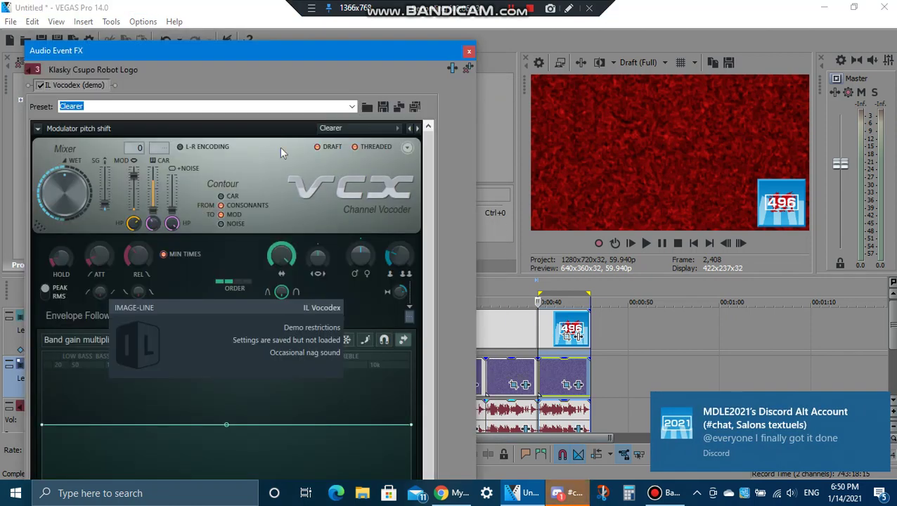
mouse_move(265, 43)
mouse_down()
mouse_move(299, 219)
mouse_move(293, 69)
mouse_move(248, 47)
mouse_up()
click(320, 134)
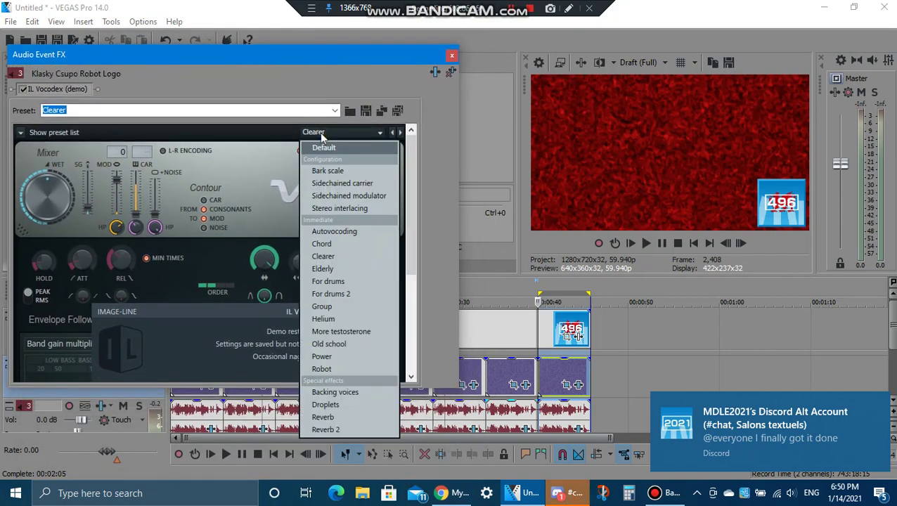
click(254, 123)
drag(263, 258, 264, 235)
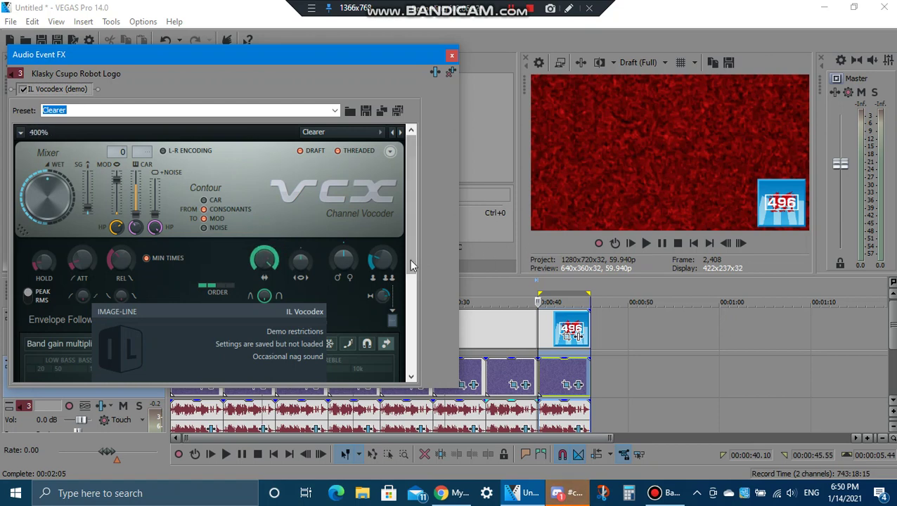
- Choose the Bright carrier waveform in the eighth audio clip's Vocodex effect
drag(410, 183, 427, 383)
click(111, 343)
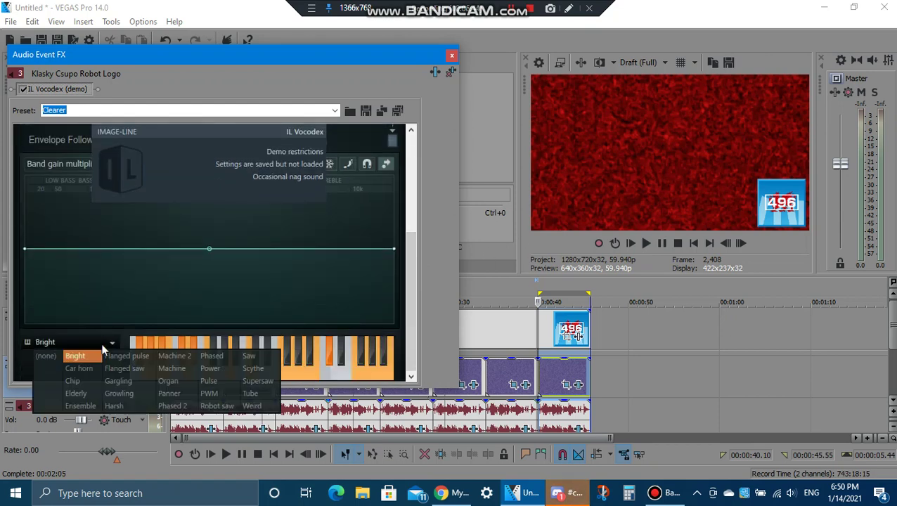
click(94, 356)
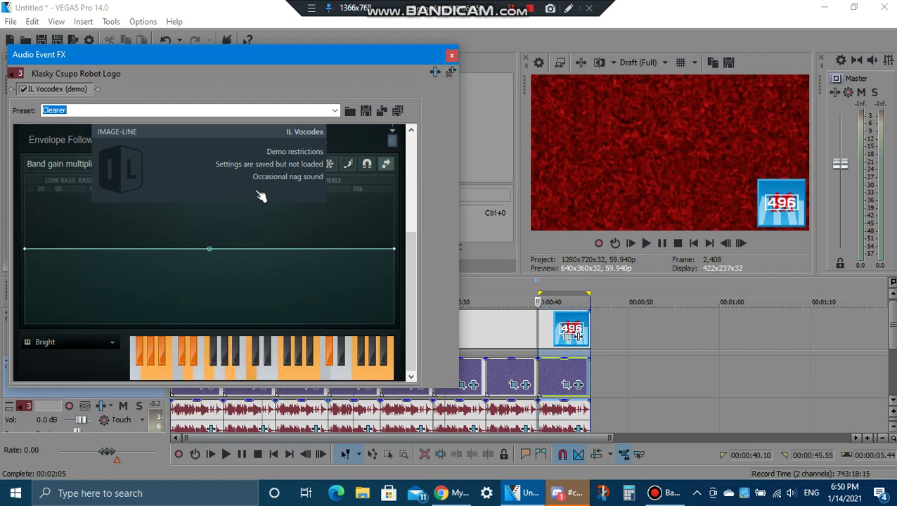
- Outline the eighth audio clip's Vocodex keyboard with a red annotation rectangle and dismiss the annotation
click(568, 9)
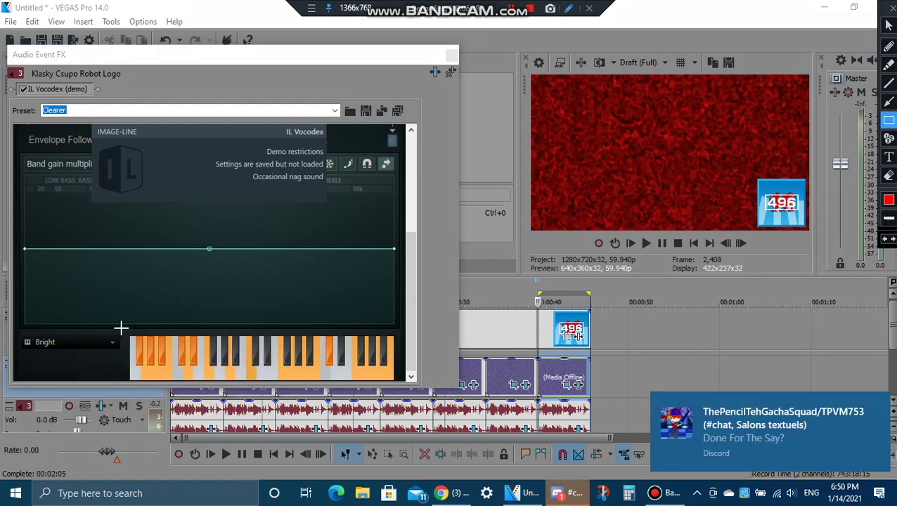
drag(120, 328, 396, 391)
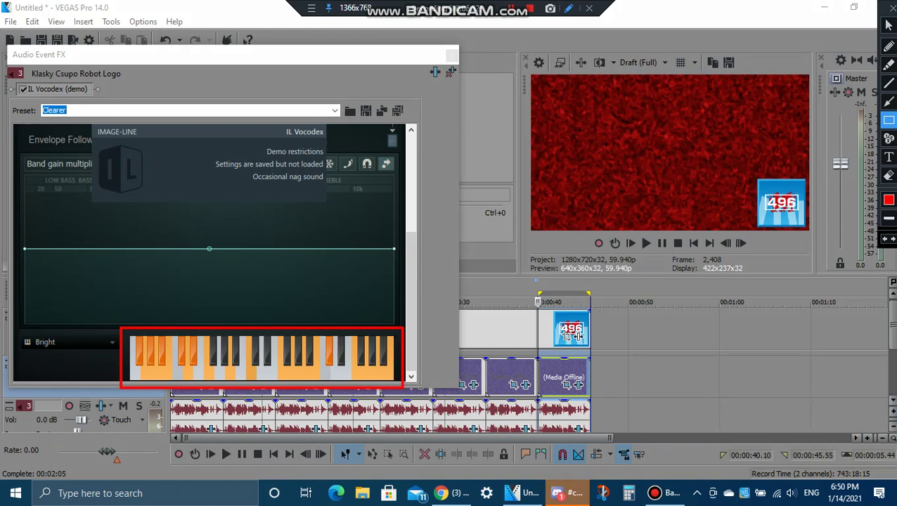
click(888, 24)
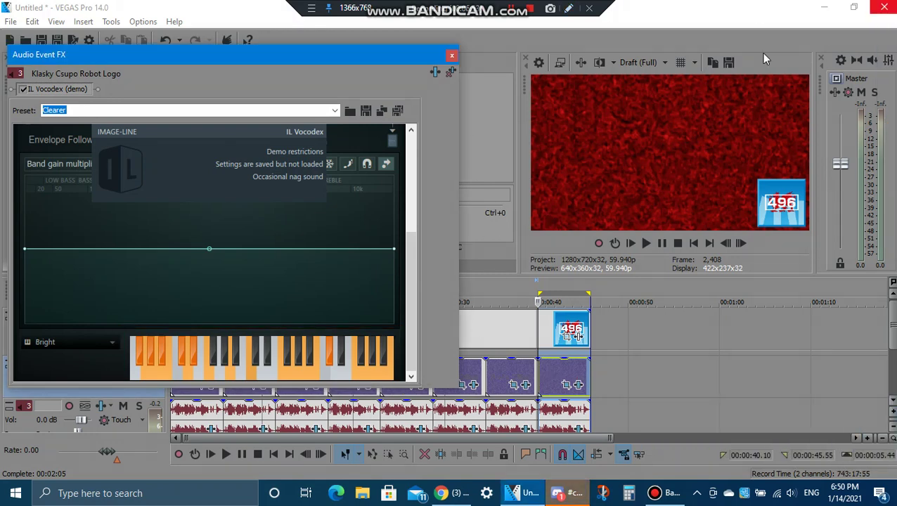
- Close the eighth audio clip's effect window and play the "My 8 New Effects V1" video on YouTube in Chrome
click(452, 56)
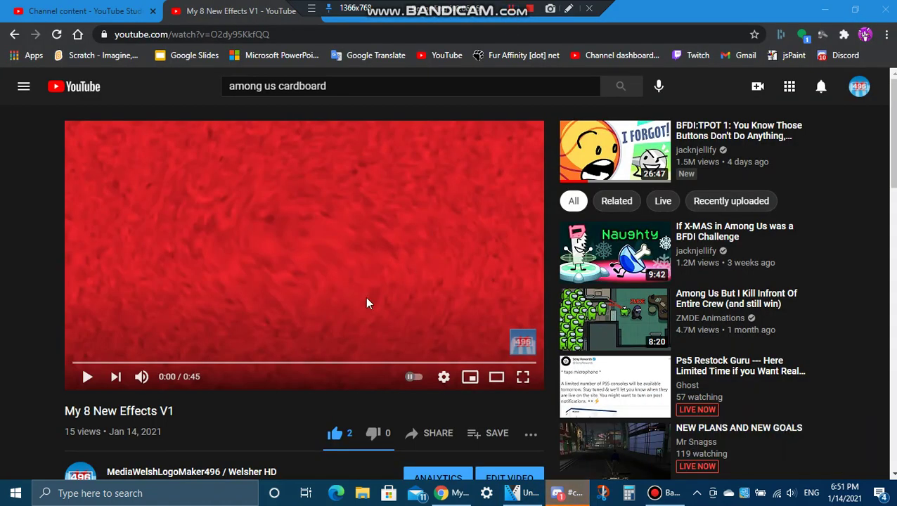
click(87, 376)
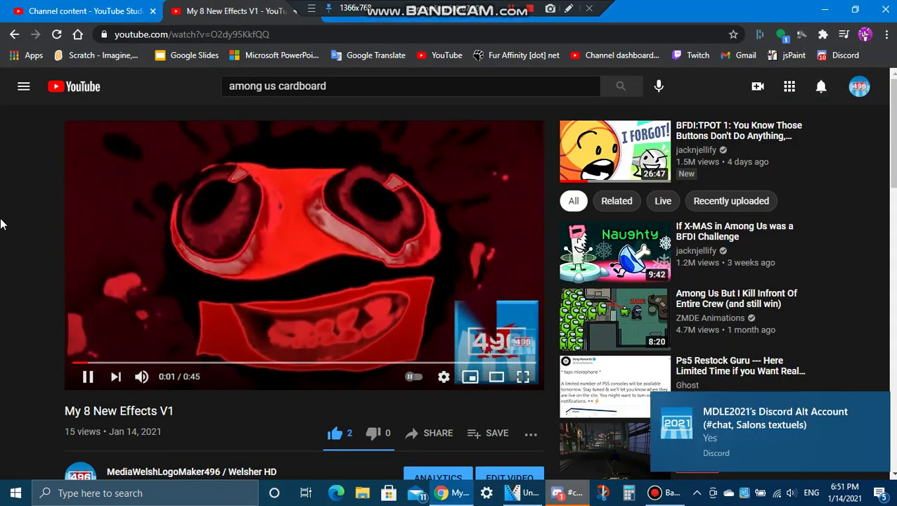